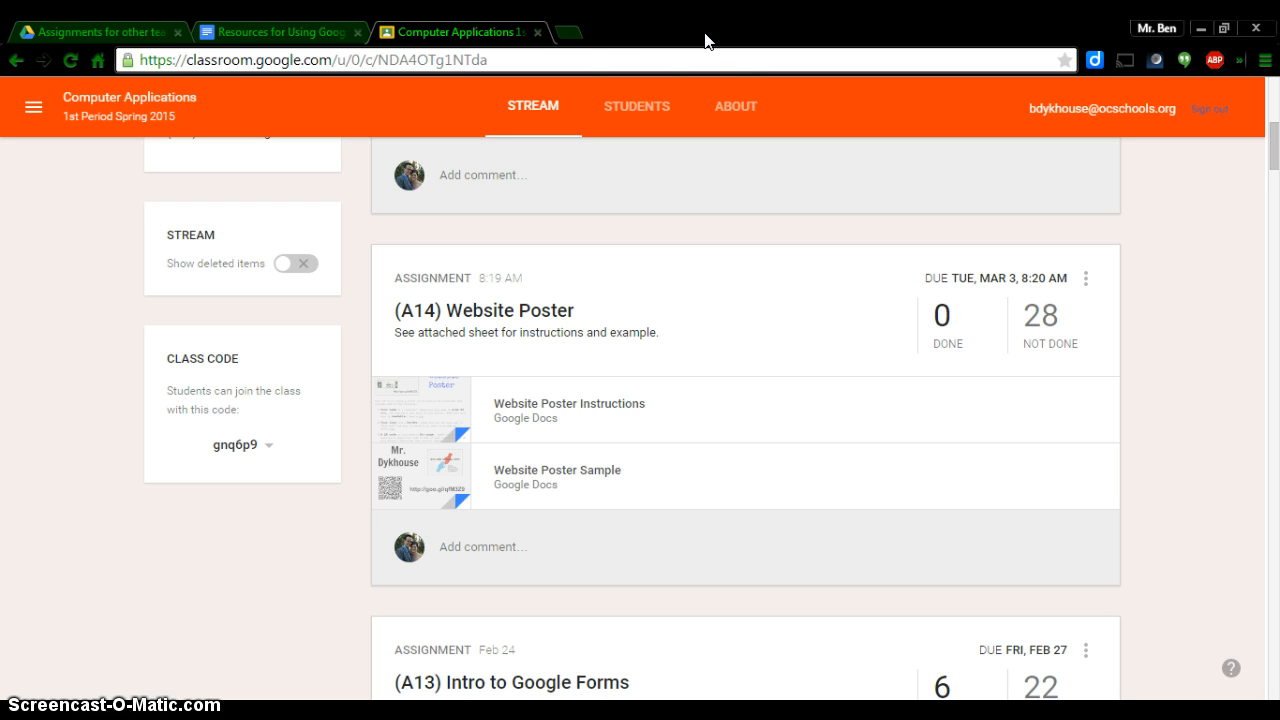
- Open sites.google.com in a new browser tab to list the school account's sites
click(568, 33)
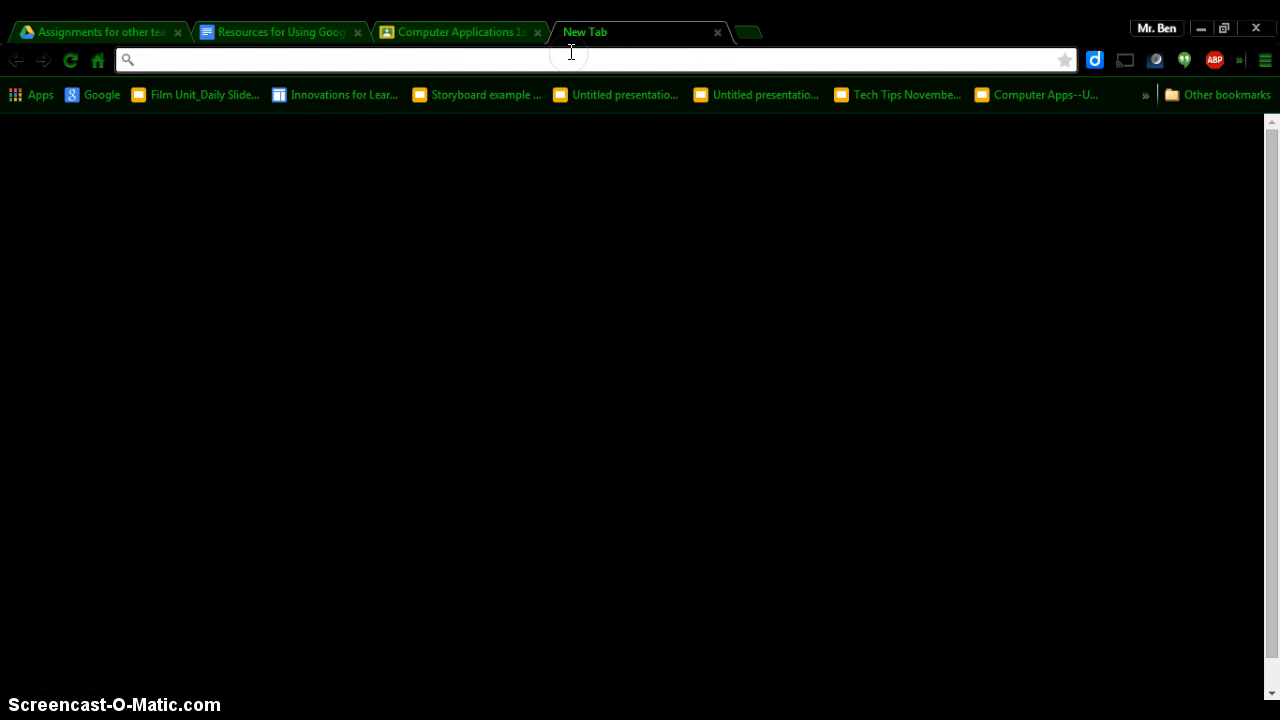
text(sk)
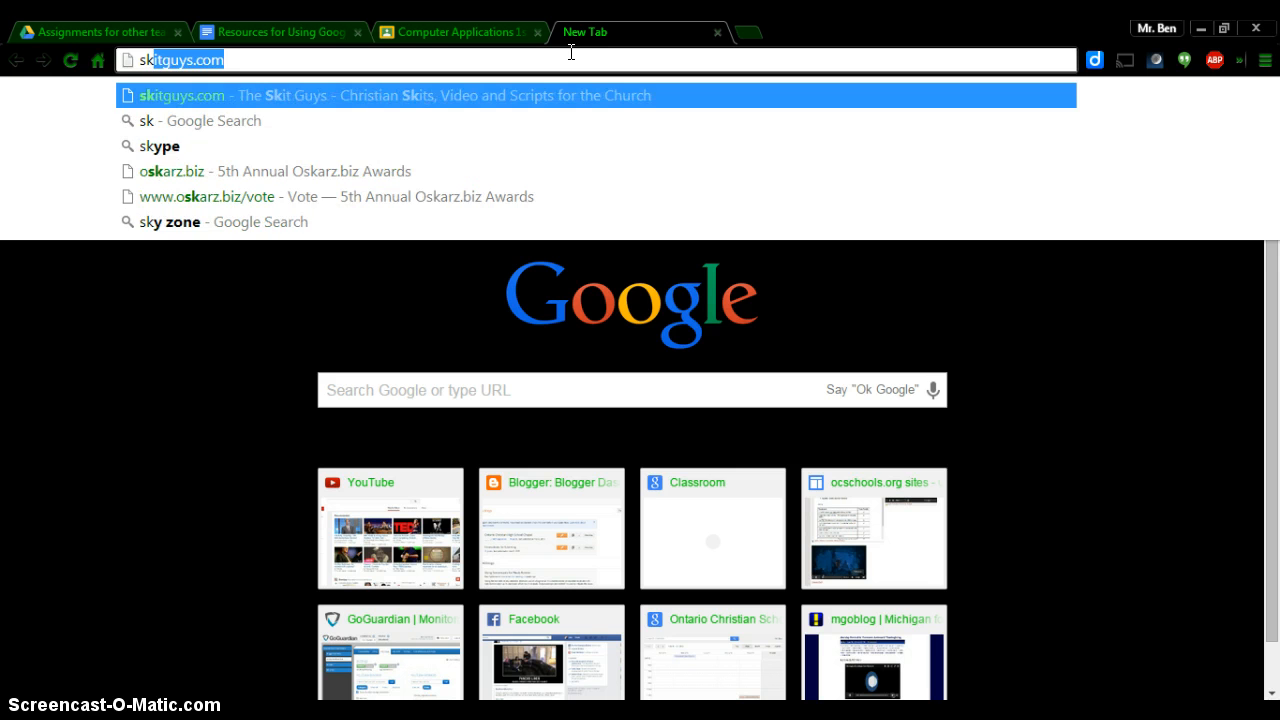
key(BackSpace)
key(BackSpace)
text(ites.google)
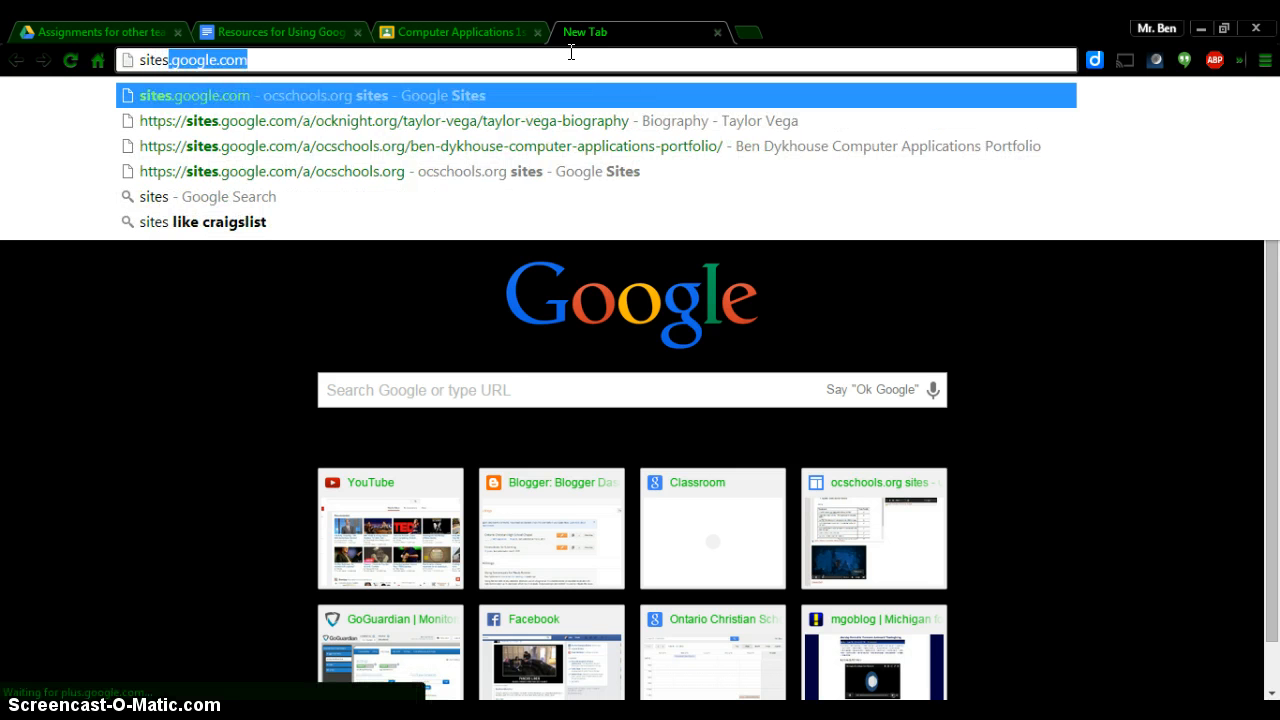
key(Return)
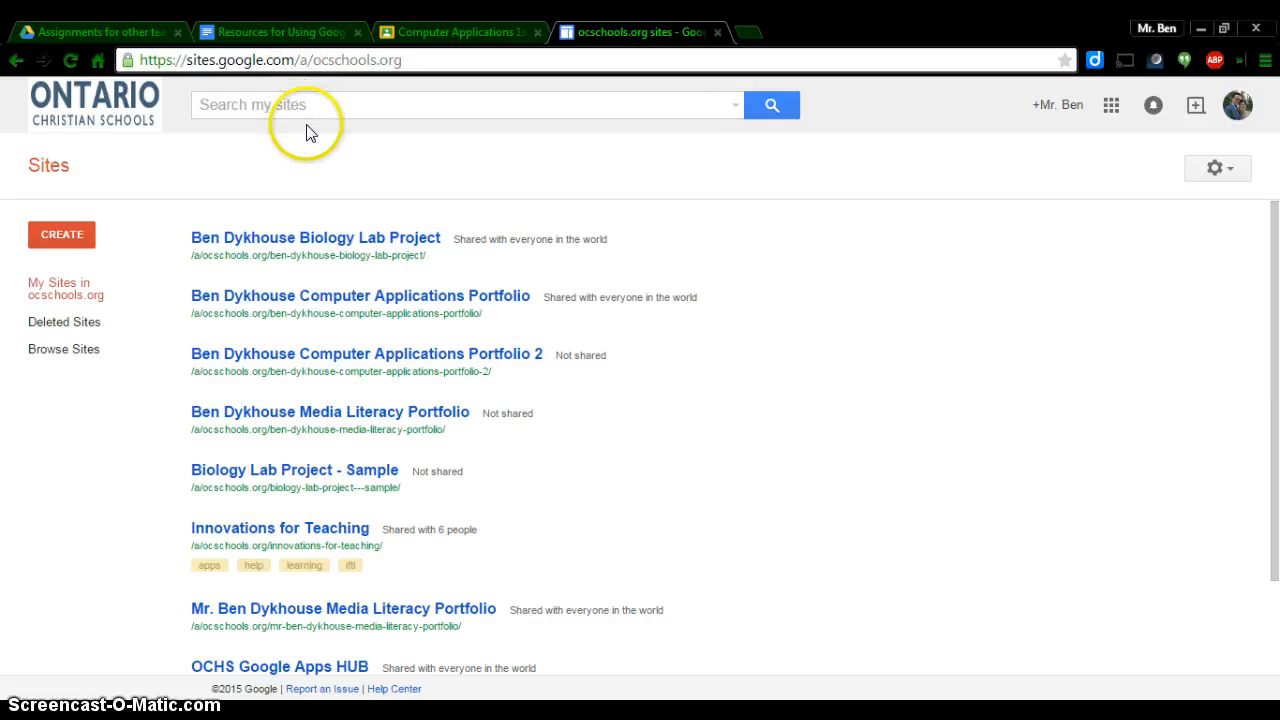
- Open the Biology Lab Project site shared with everyone and go to its Themes, Colors, and Fonts management settings
click(326, 240)
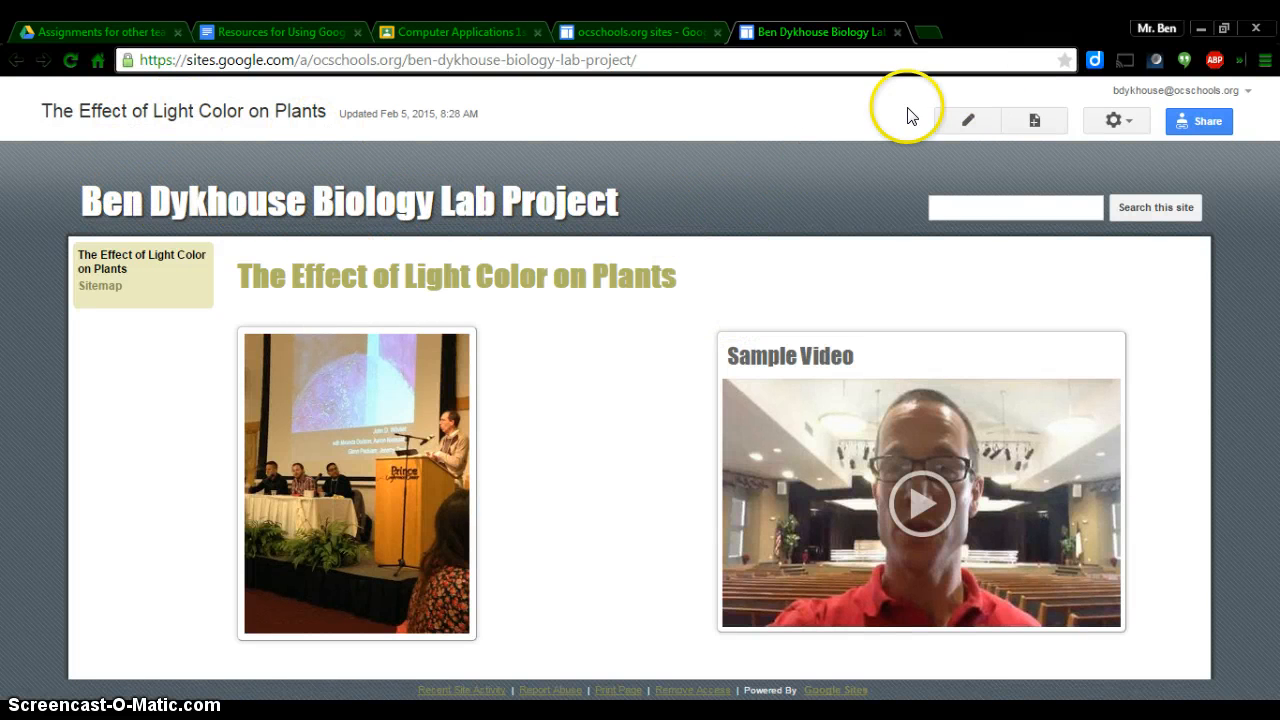
click(1115, 122)
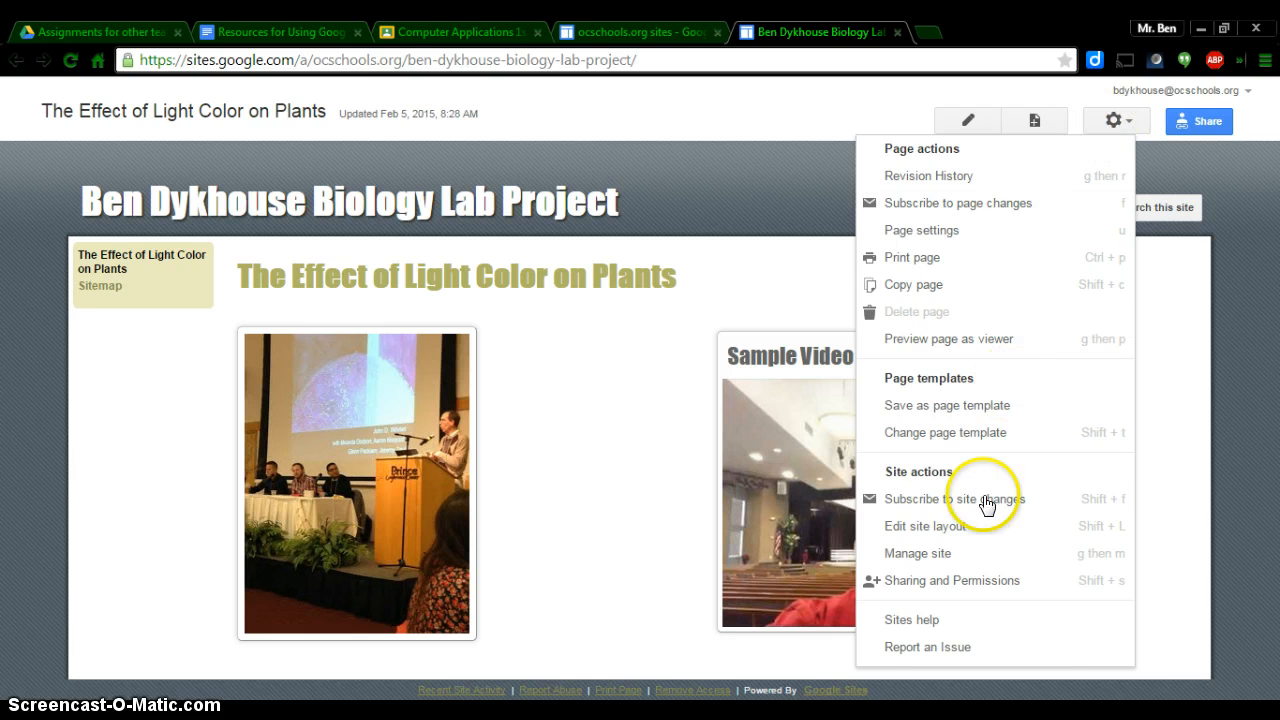
click(922, 556)
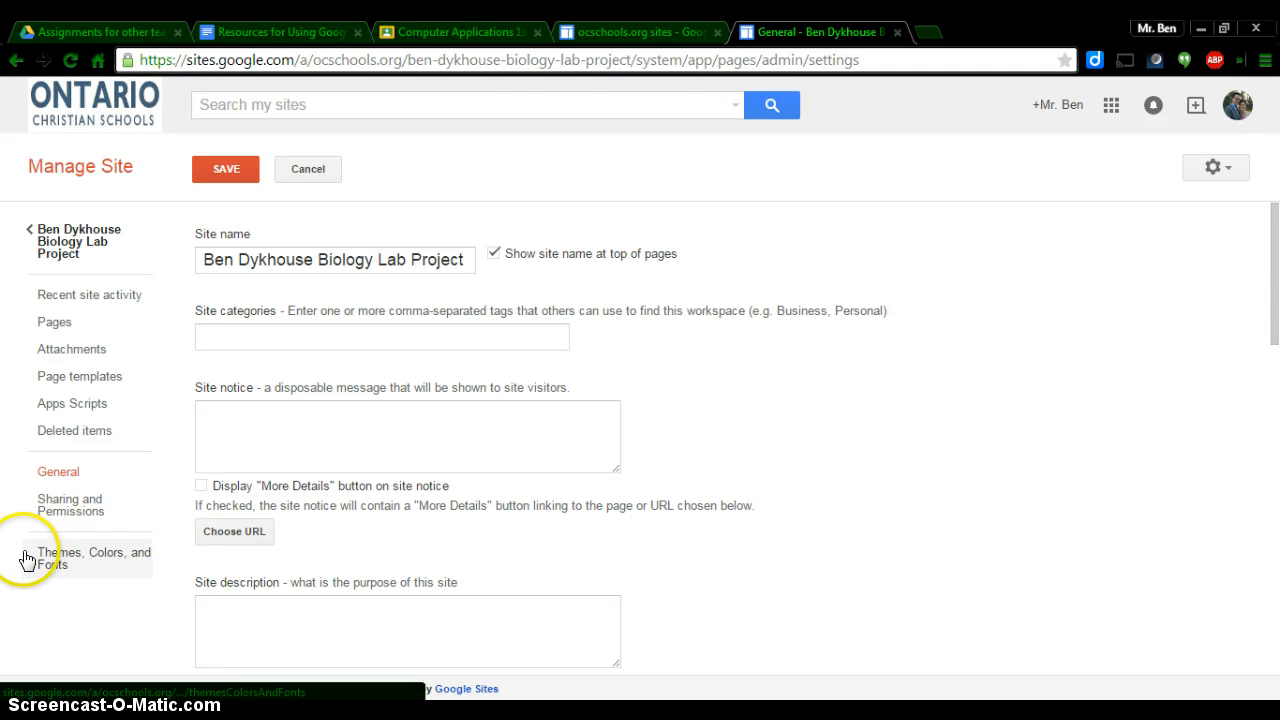
click(97, 560)
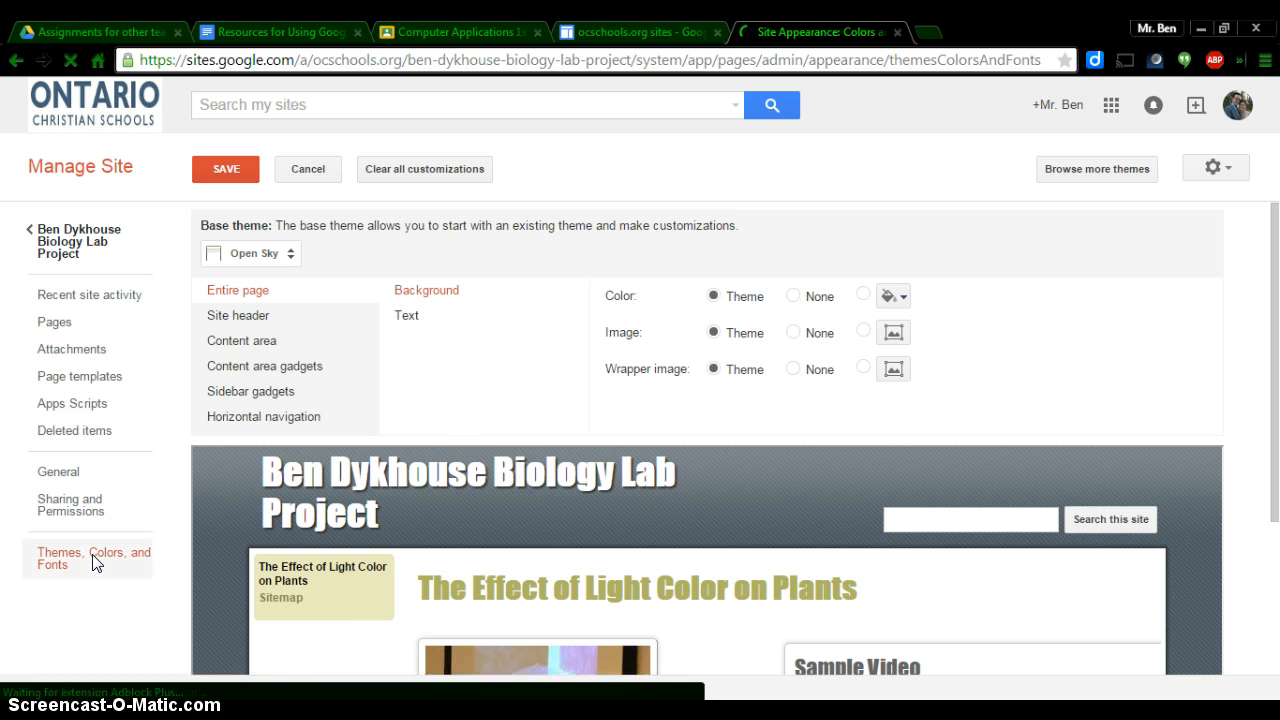
click(70, 545)
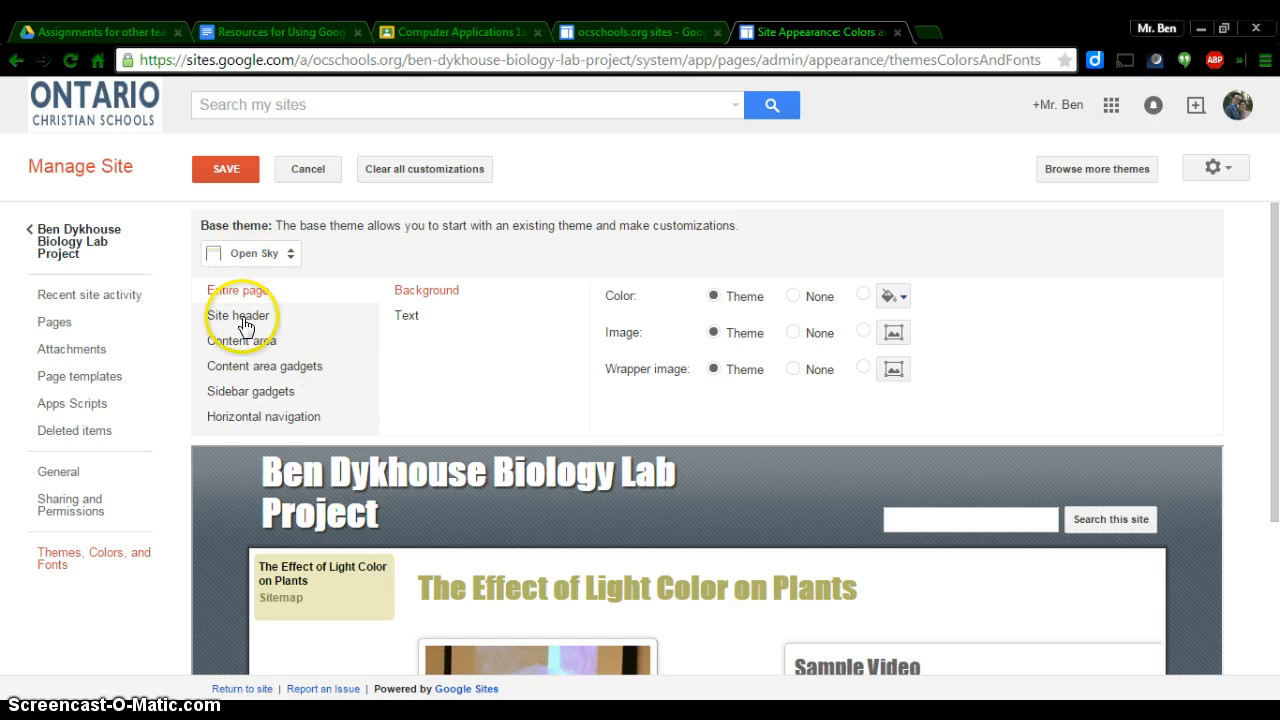
- Change the site's base theme to Leather Panel and check the page preview
click(289, 273)
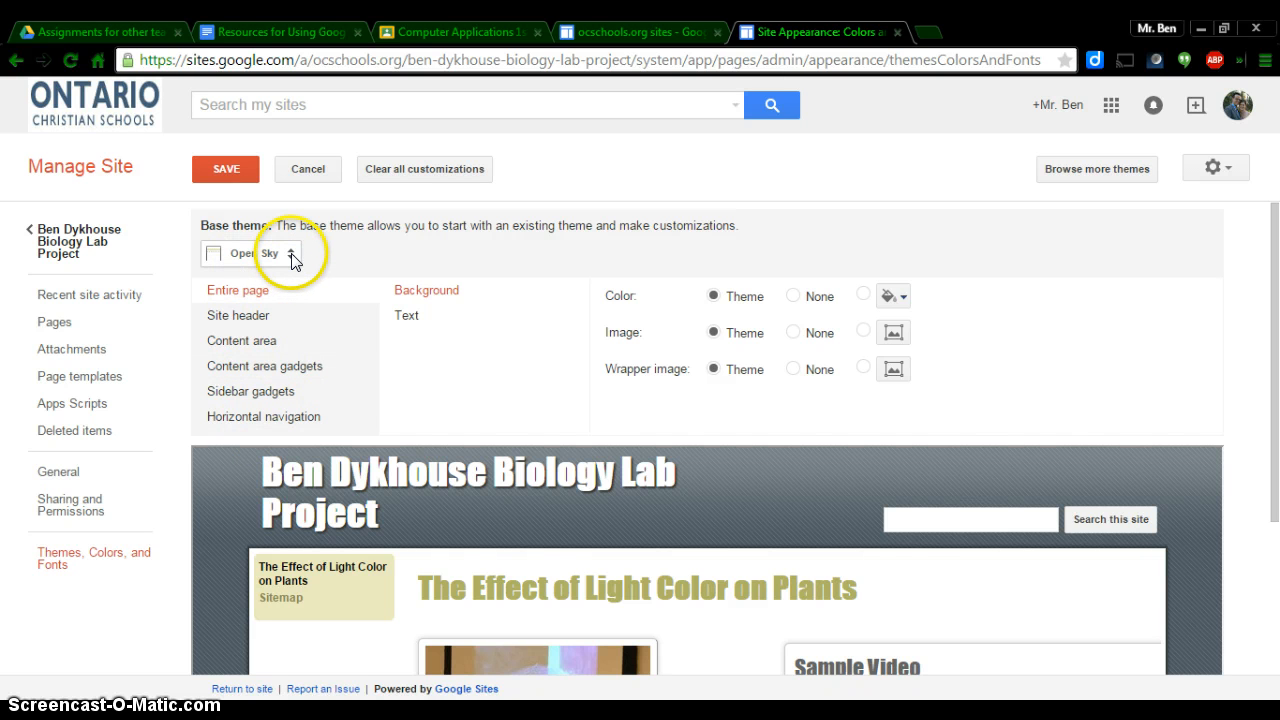
click(292, 258)
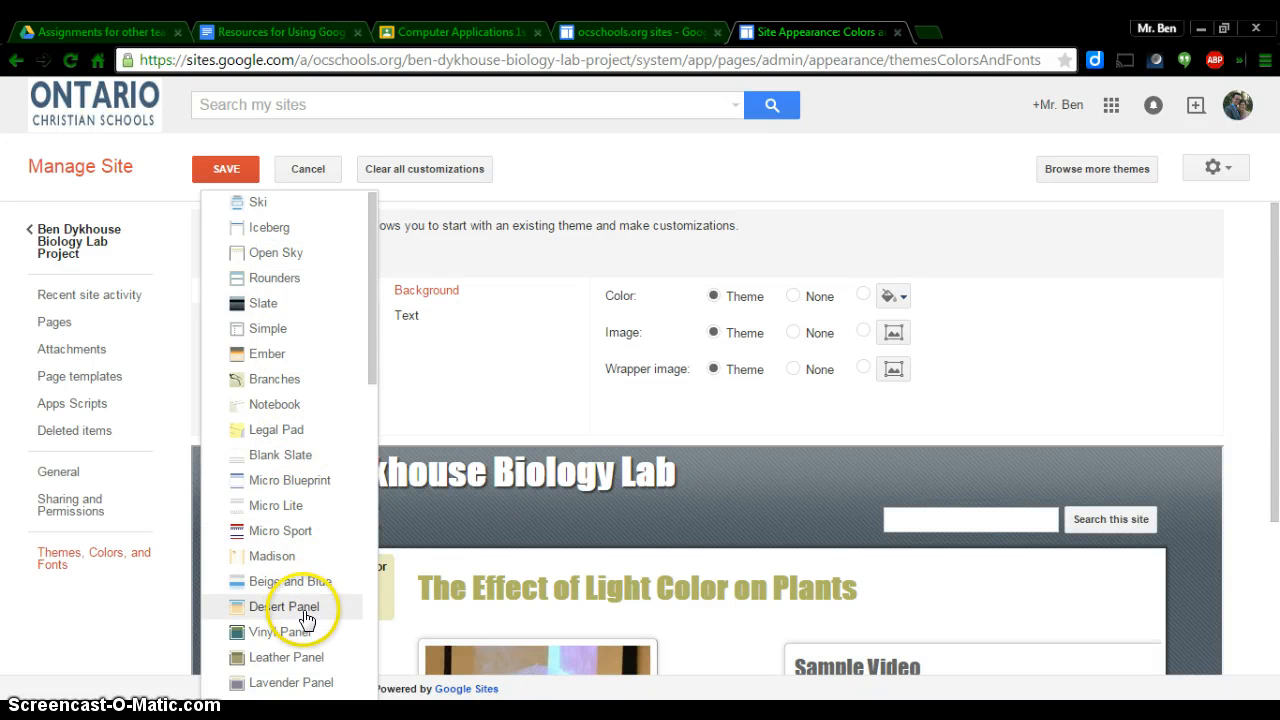
click(311, 660)
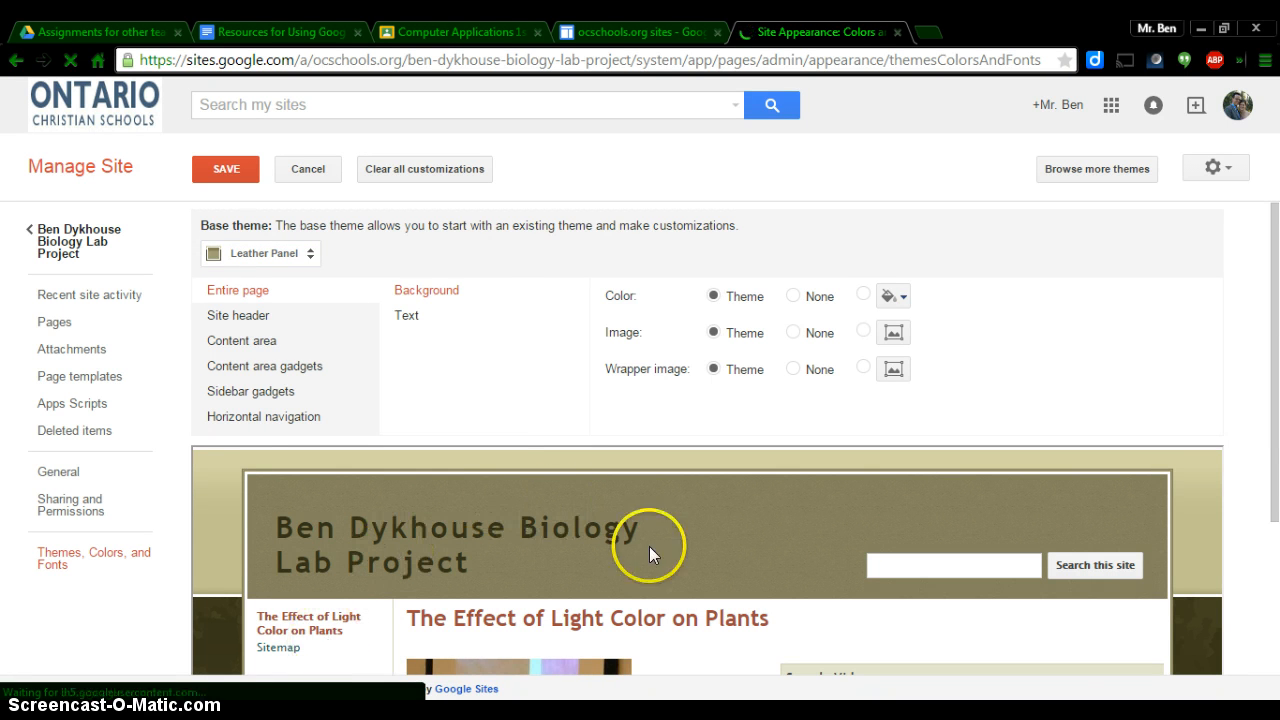
scroll(734, 519, down, 1)
scroll(733, 520, down, 2)
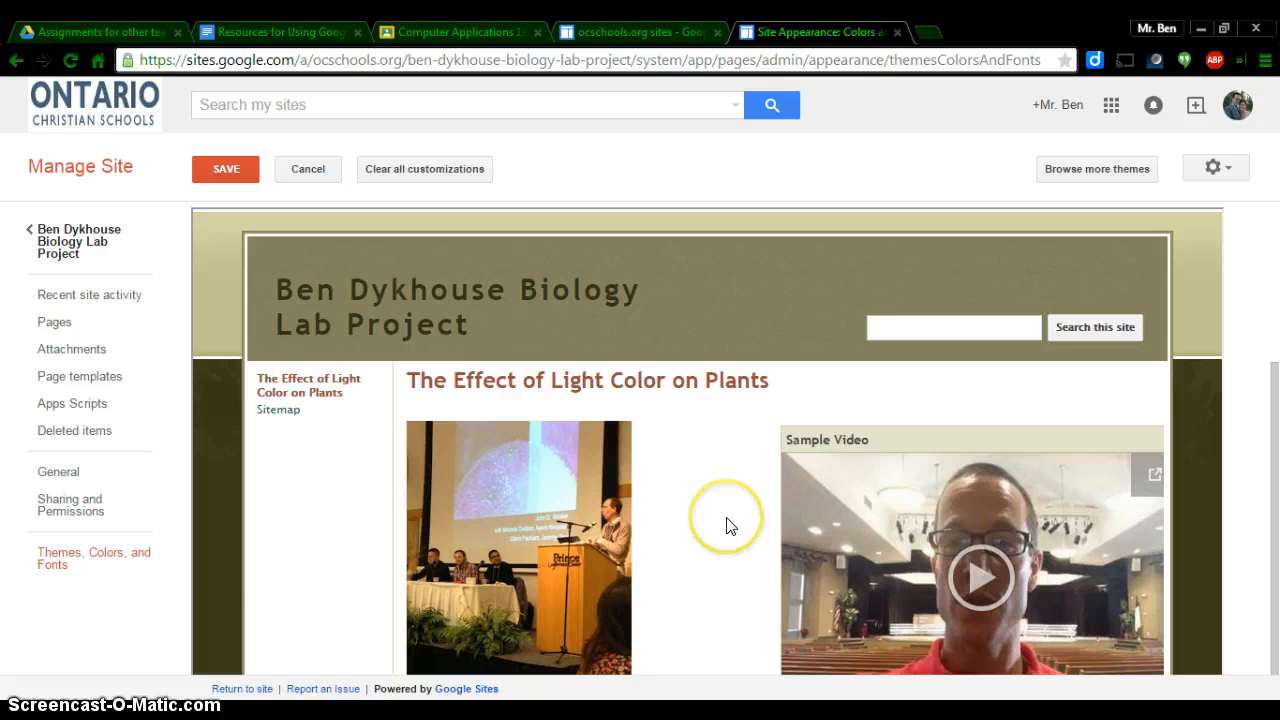
scroll(728, 525, up, 3)
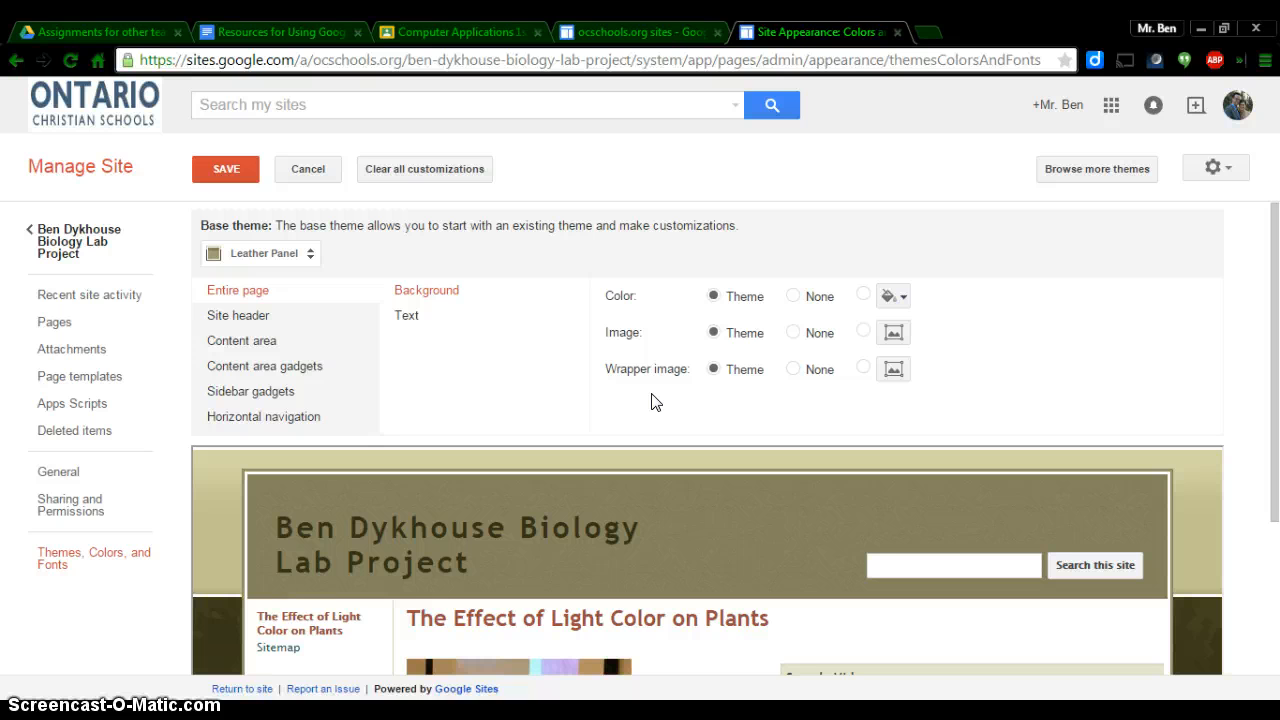
- Set the entire page's text font to Bigshot One and check the preview
click(615, 390)
click(406, 315)
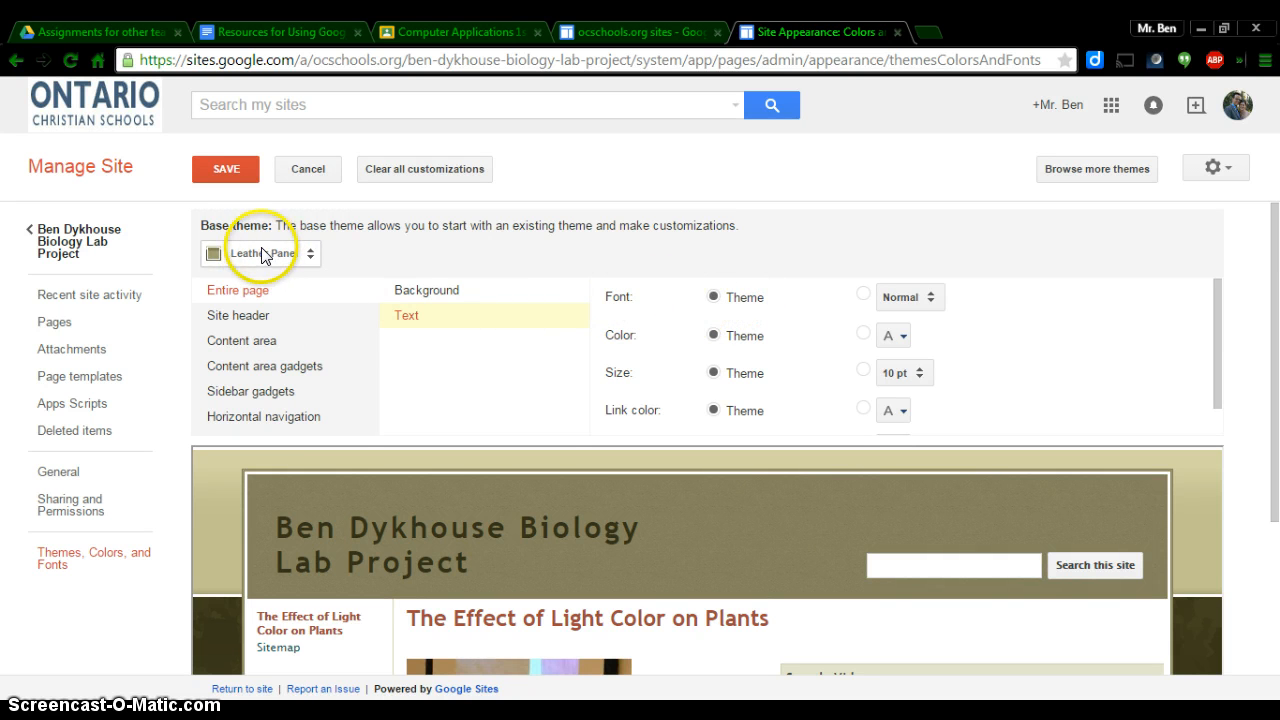
click(937, 305)
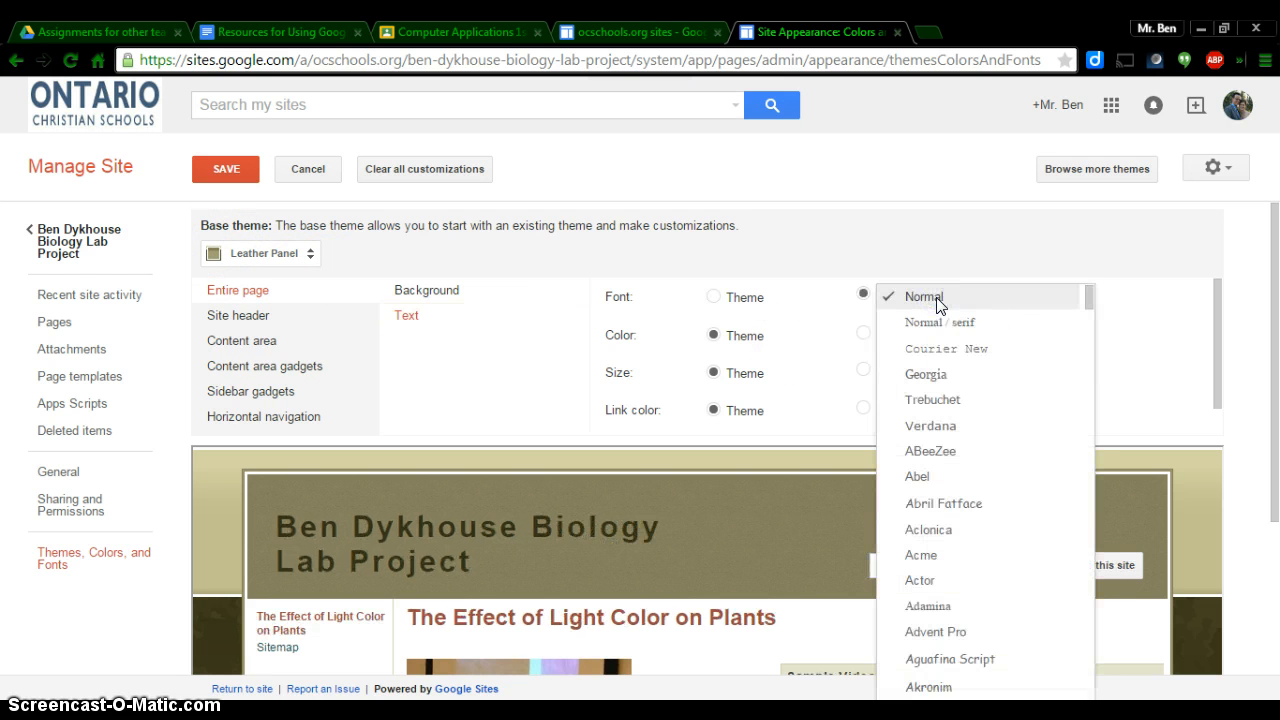
drag(1088, 294, 1076, 343)
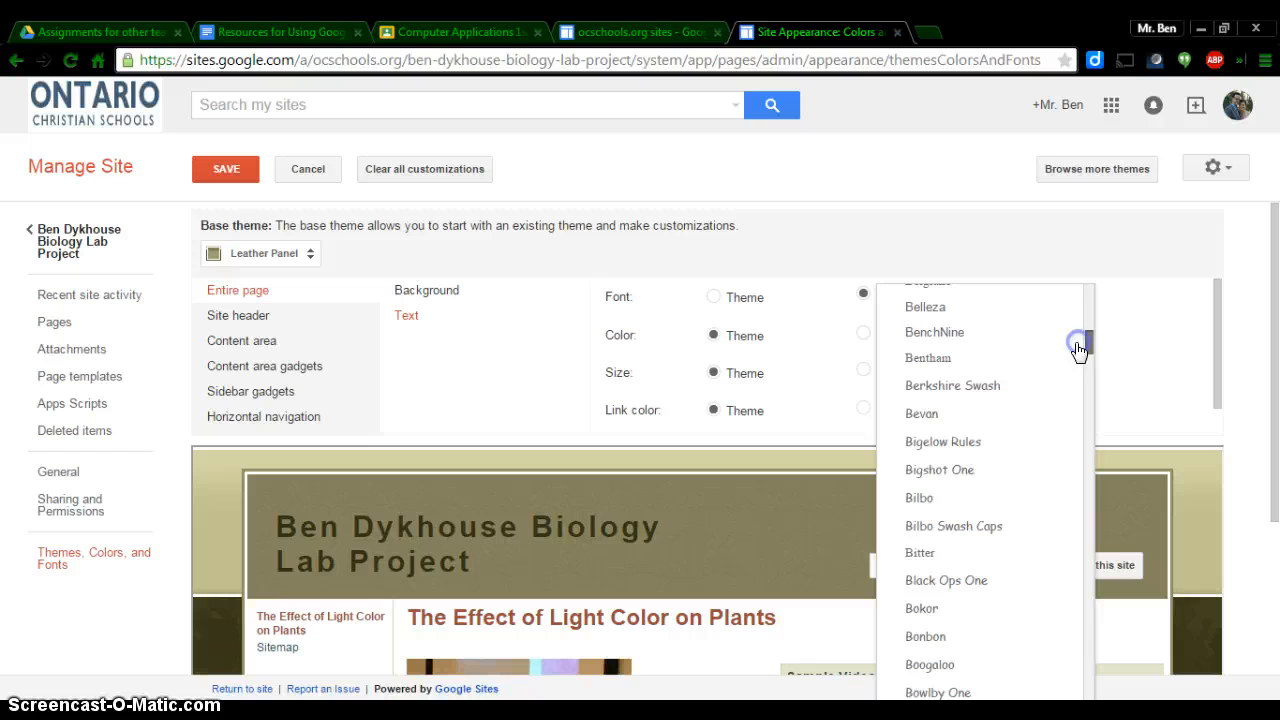
click(963, 472)
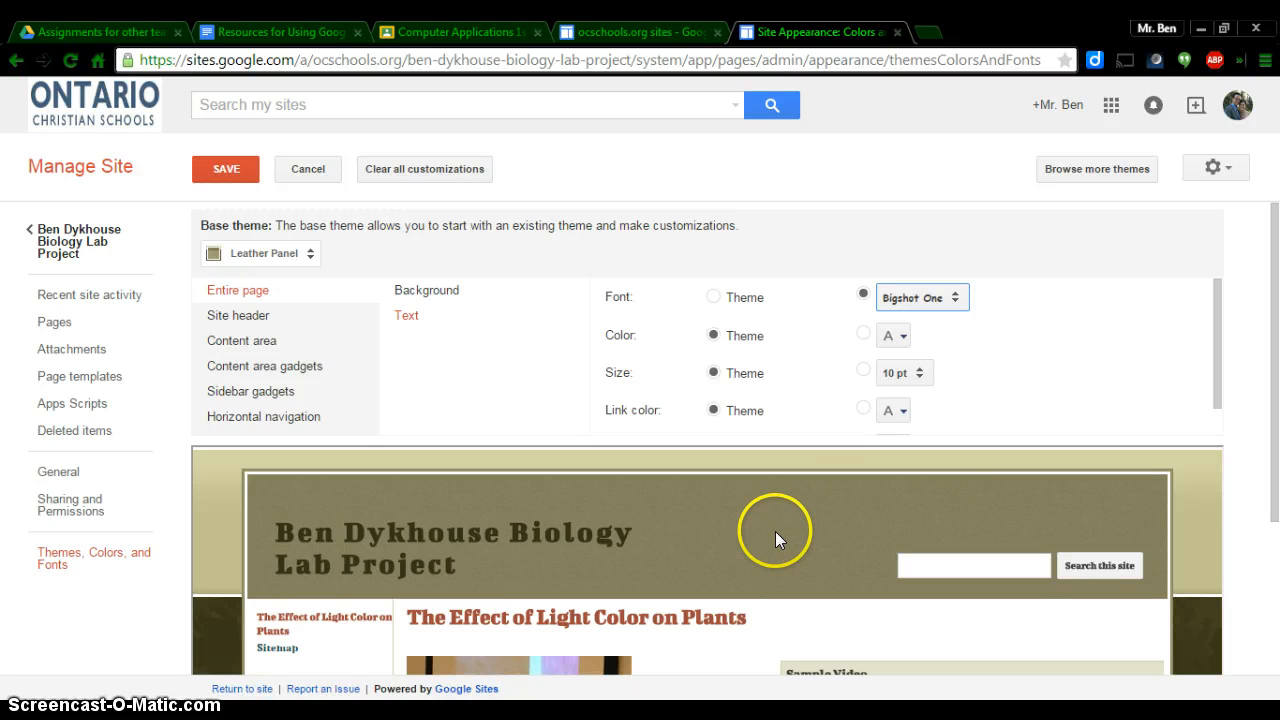
scroll(775, 531, down, 3)
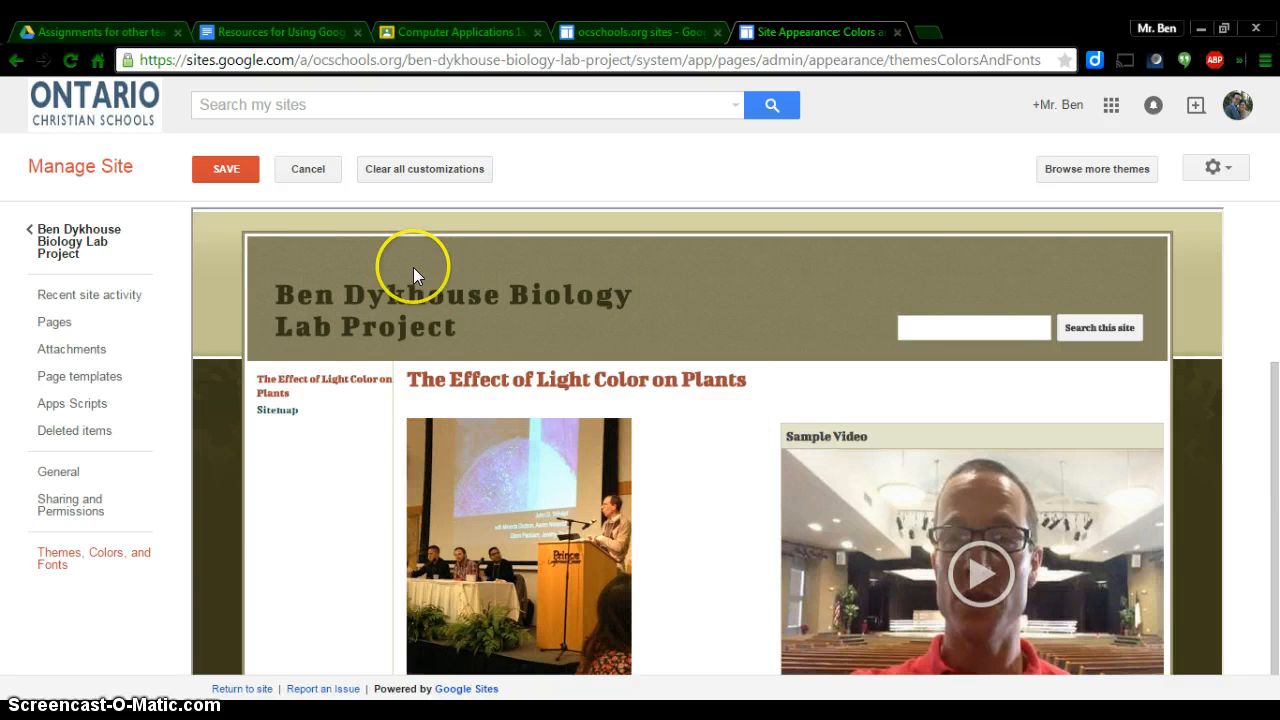
scroll(600, 365, up, 2)
scroll(627, 359, up, 1)
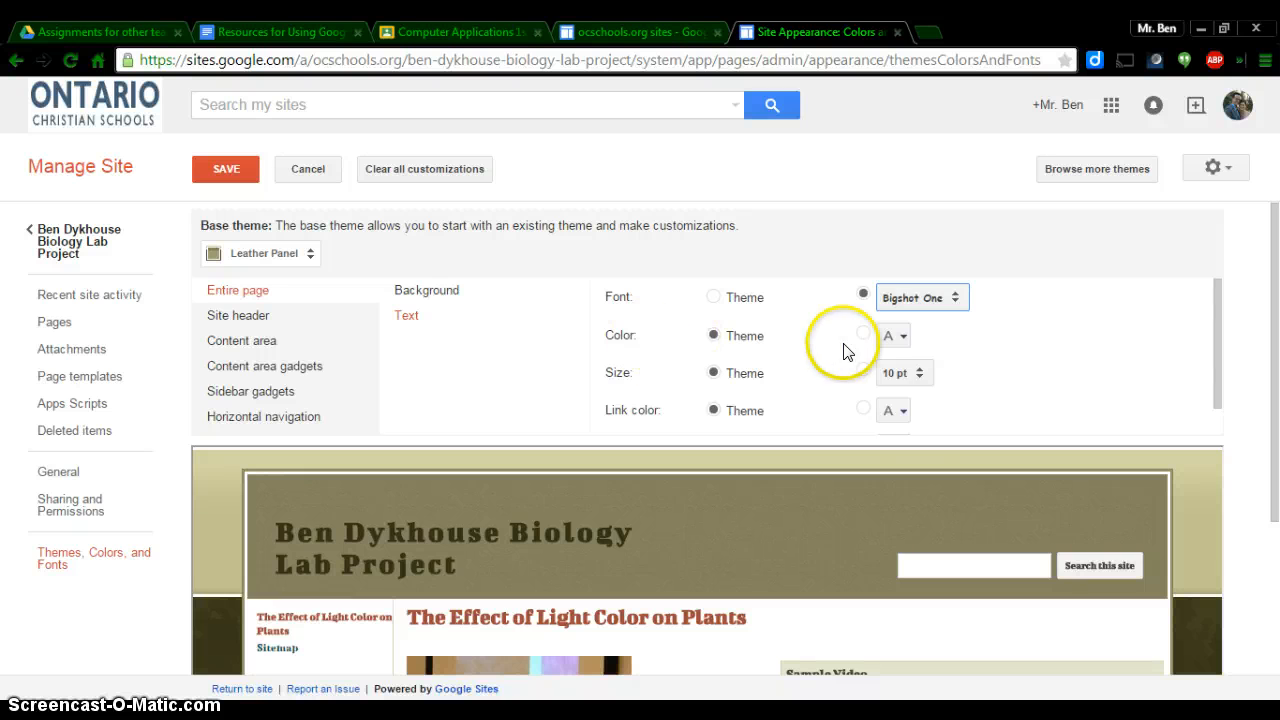
- Set the entire page's text color to black and check the preview
click(905, 340)
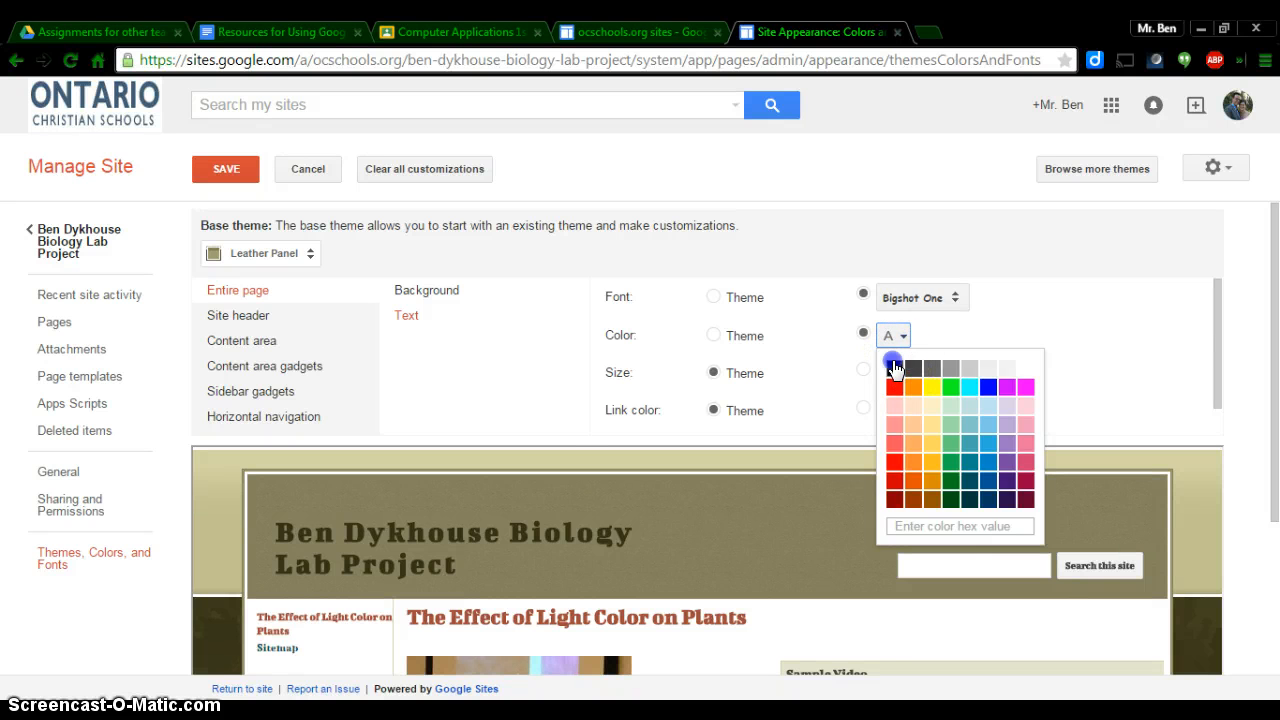
click(894, 368)
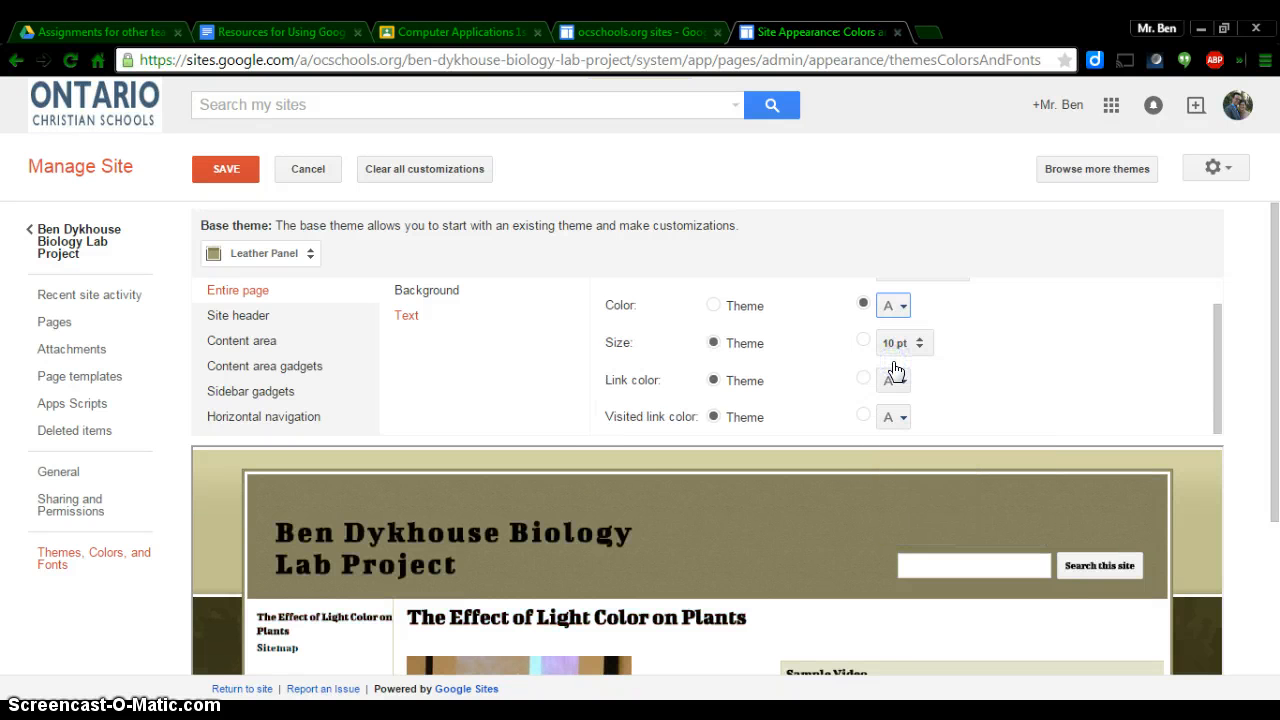
scroll(626, 494, down, 2)
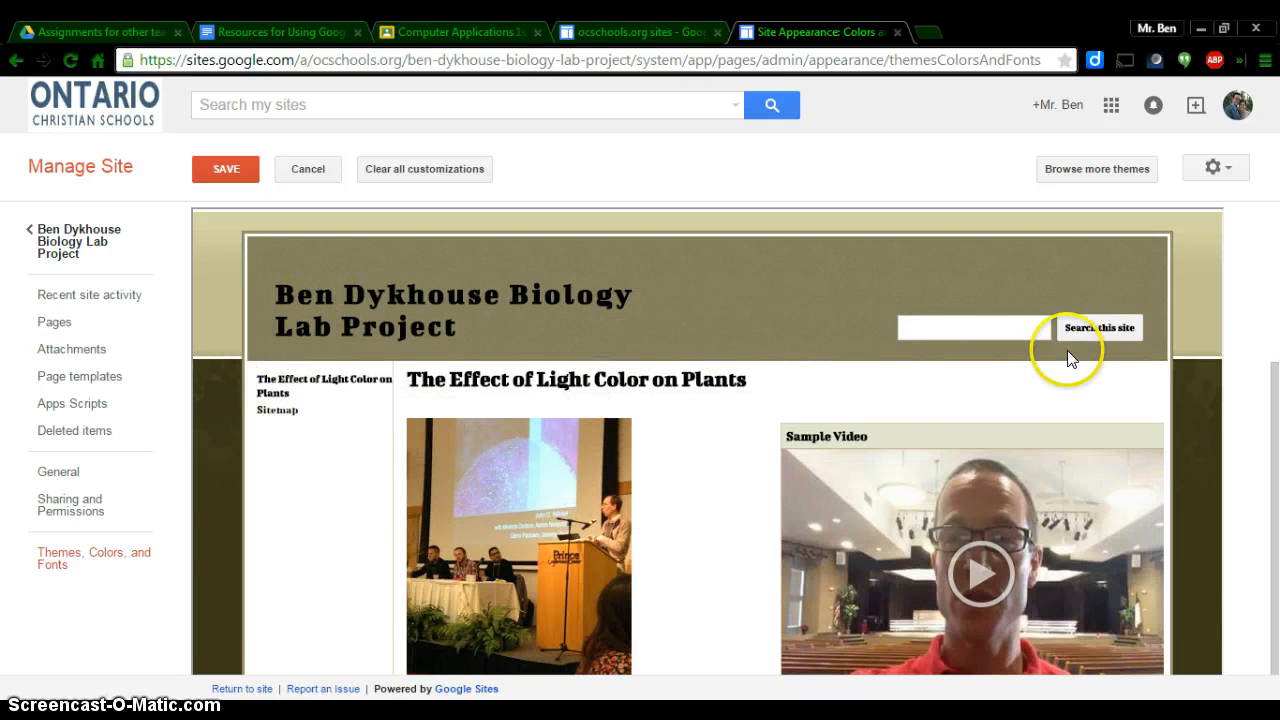
scroll(752, 372, up, 2)
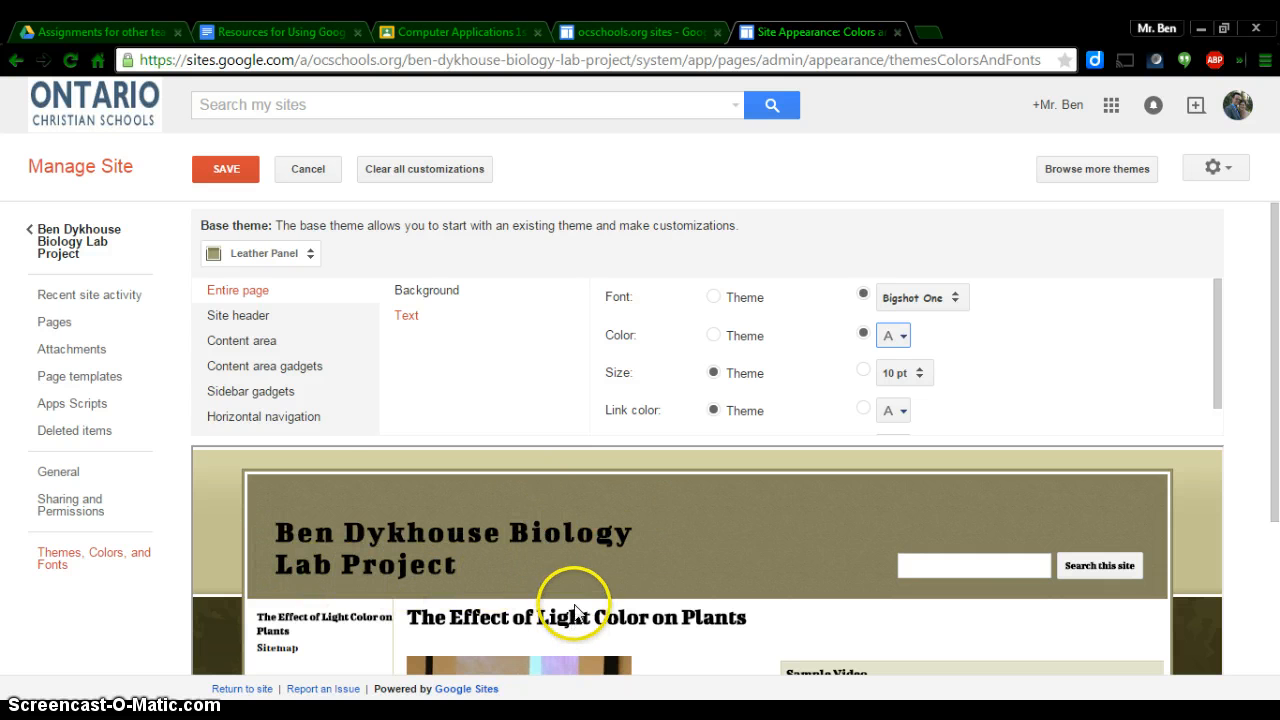
- Set the content area's page title font to Georgia and check it in the preview
click(243, 322)
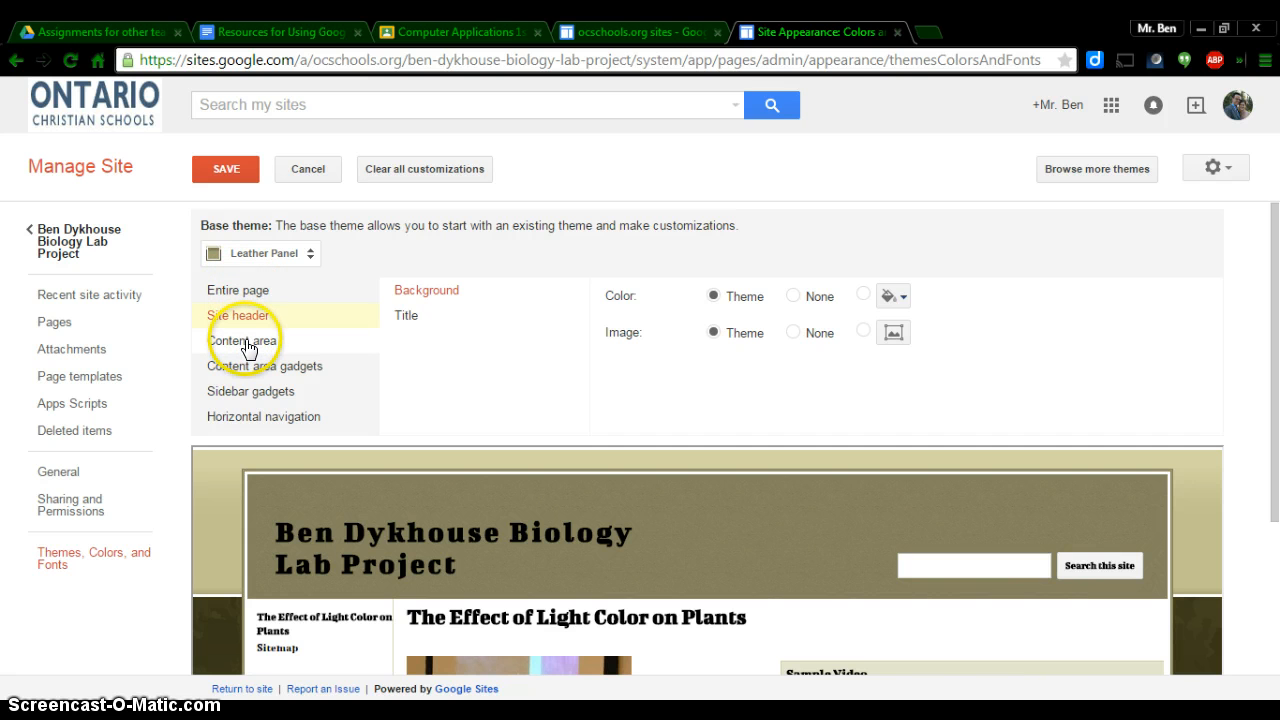
click(247, 345)
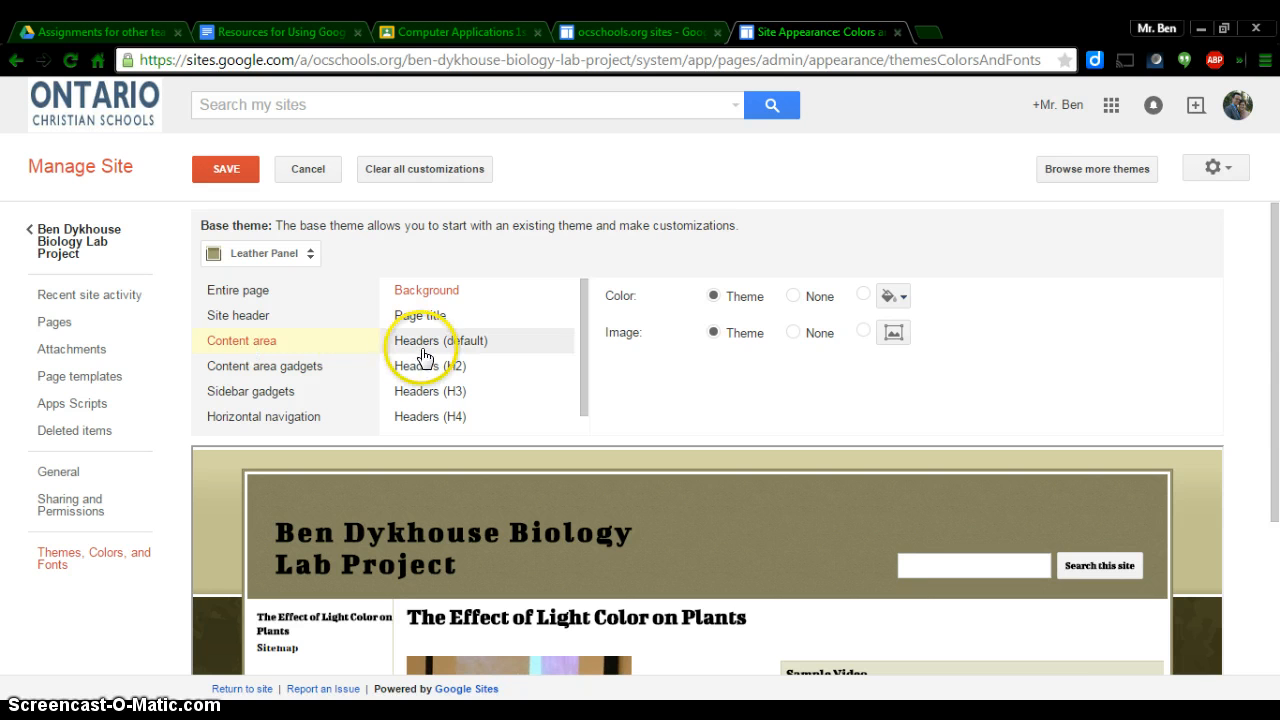
click(424, 316)
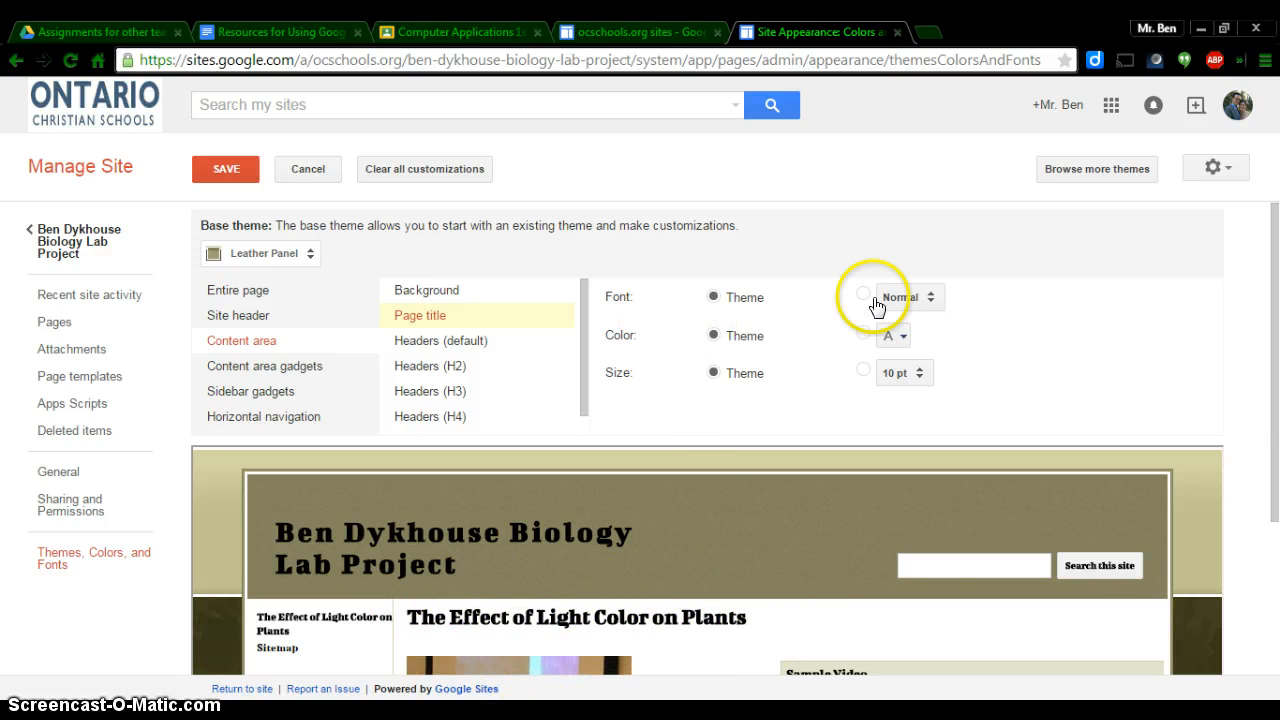
click(937, 298)
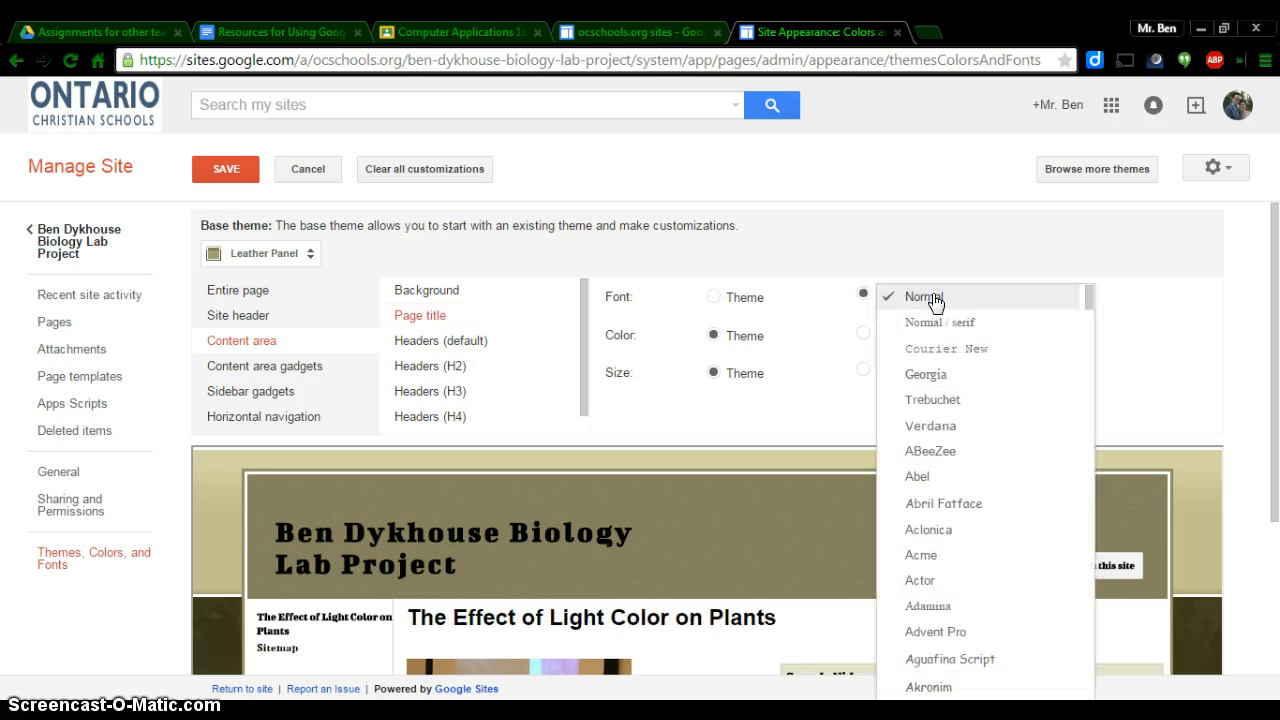
click(945, 374)
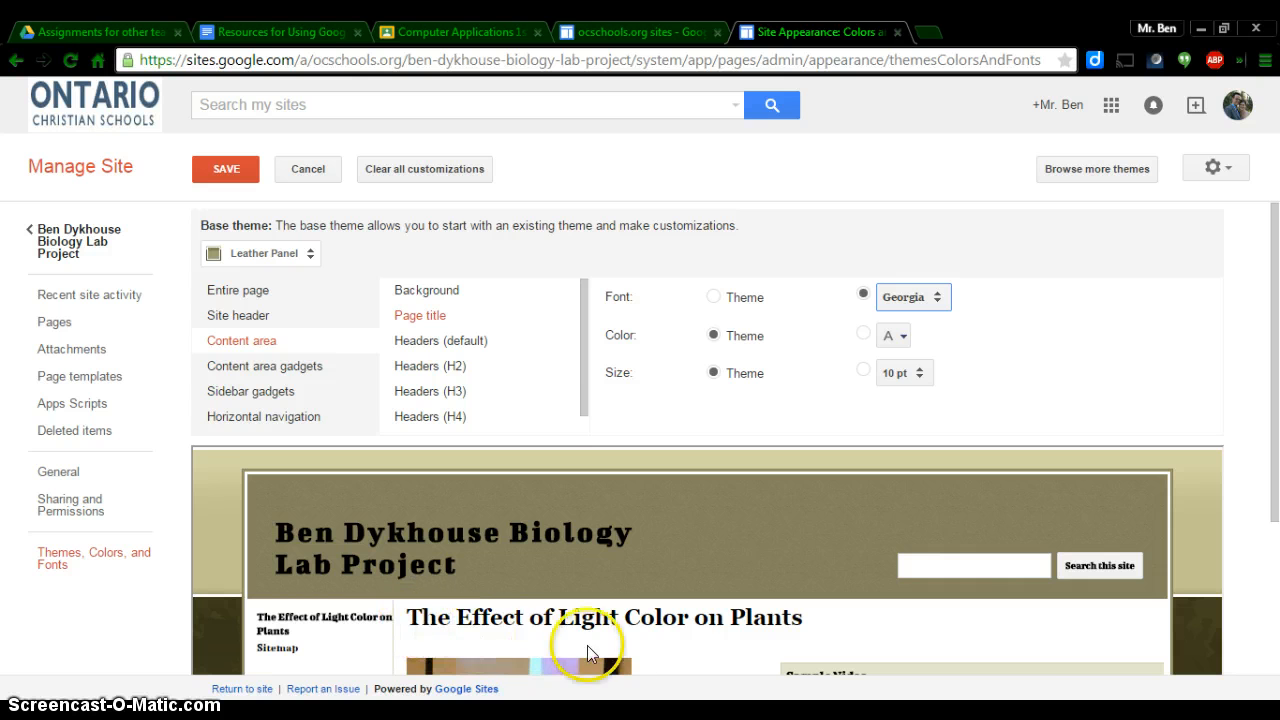
scroll(716, 582, down, 2)
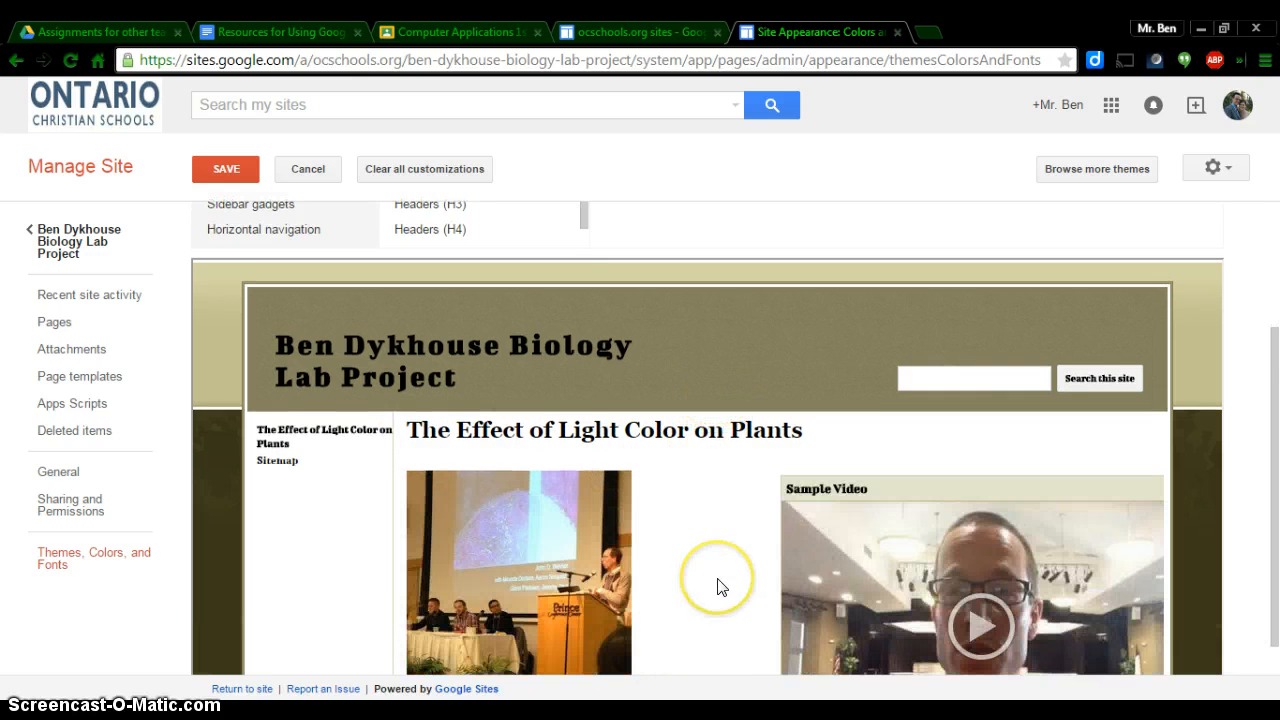
scroll(718, 587, down, 1)
scroll(717, 587, up, 3)
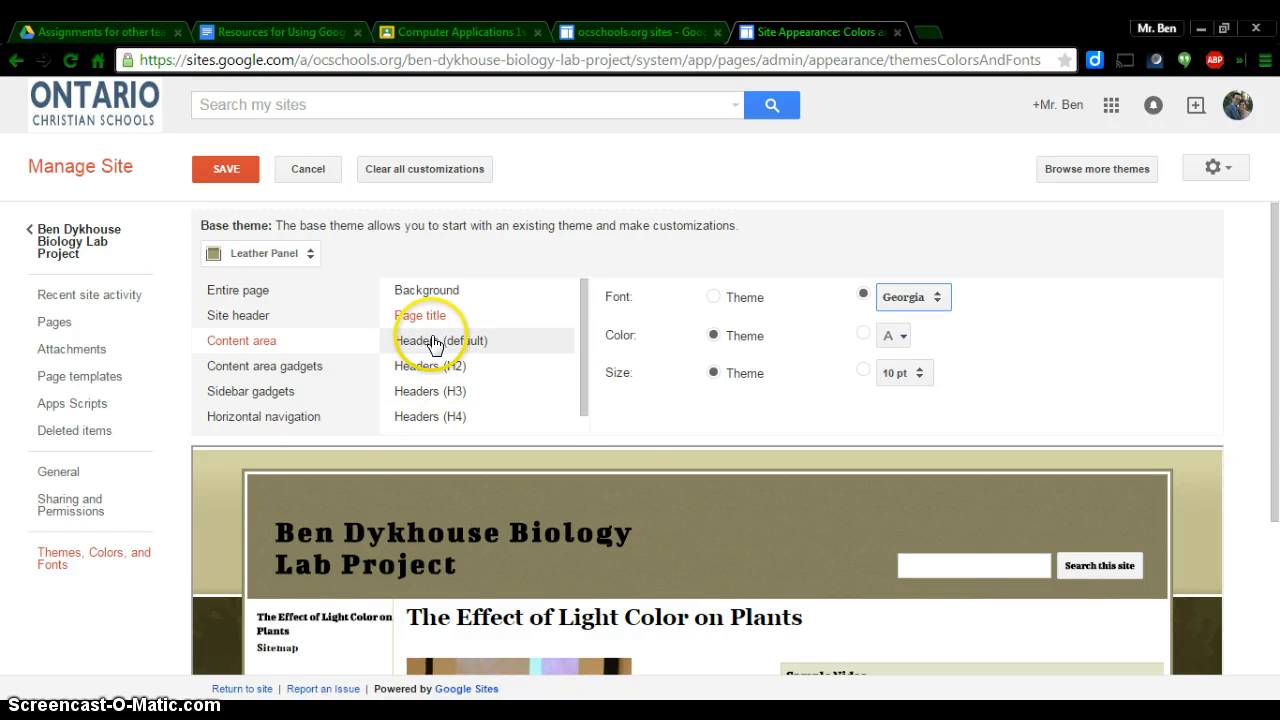
- Set the content area's default headers font to Croissant One and check the preview
click(432, 344)
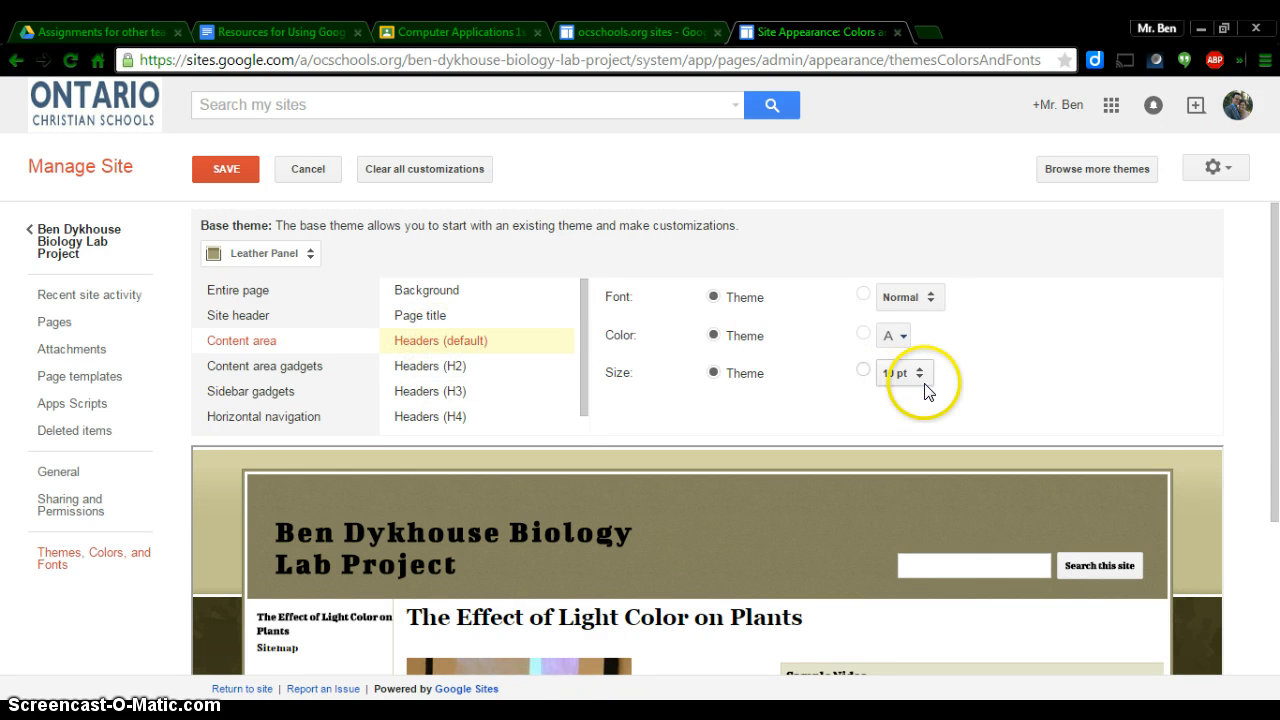
scroll(925, 390, down, 1)
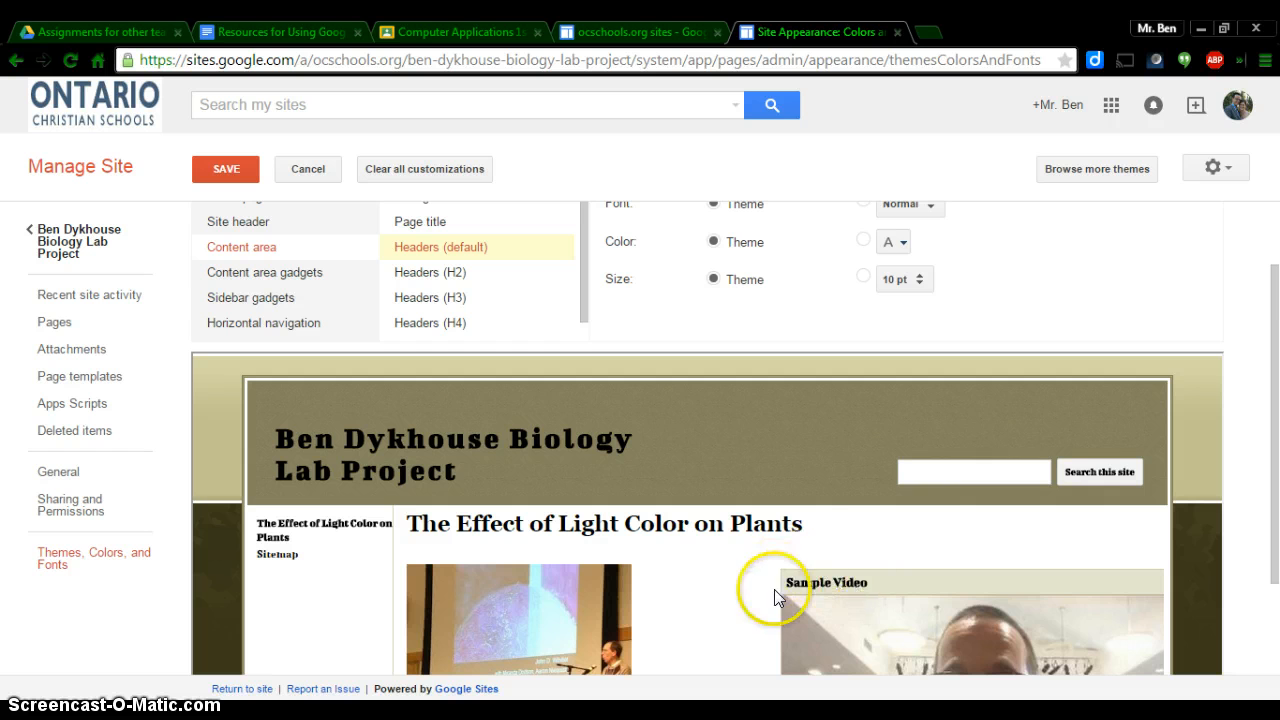
click(928, 204)
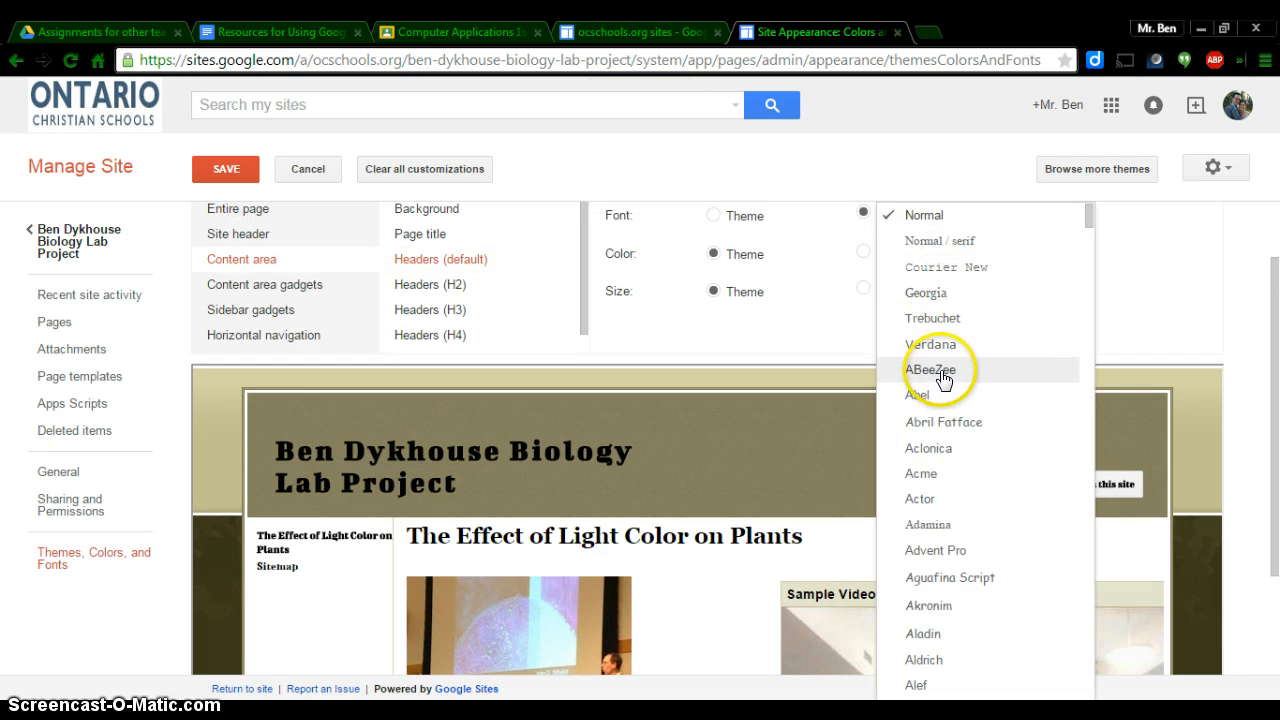
scroll(957, 529, down, 15)
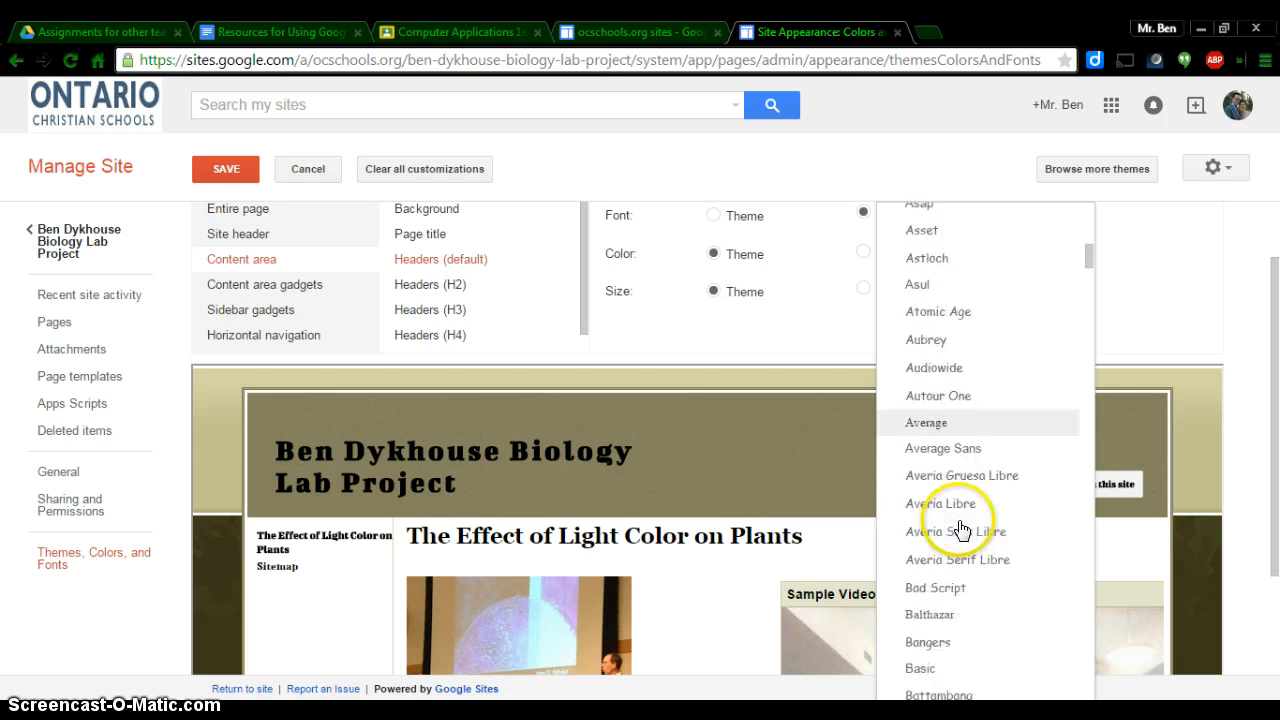
scroll(960, 530, down, 20)
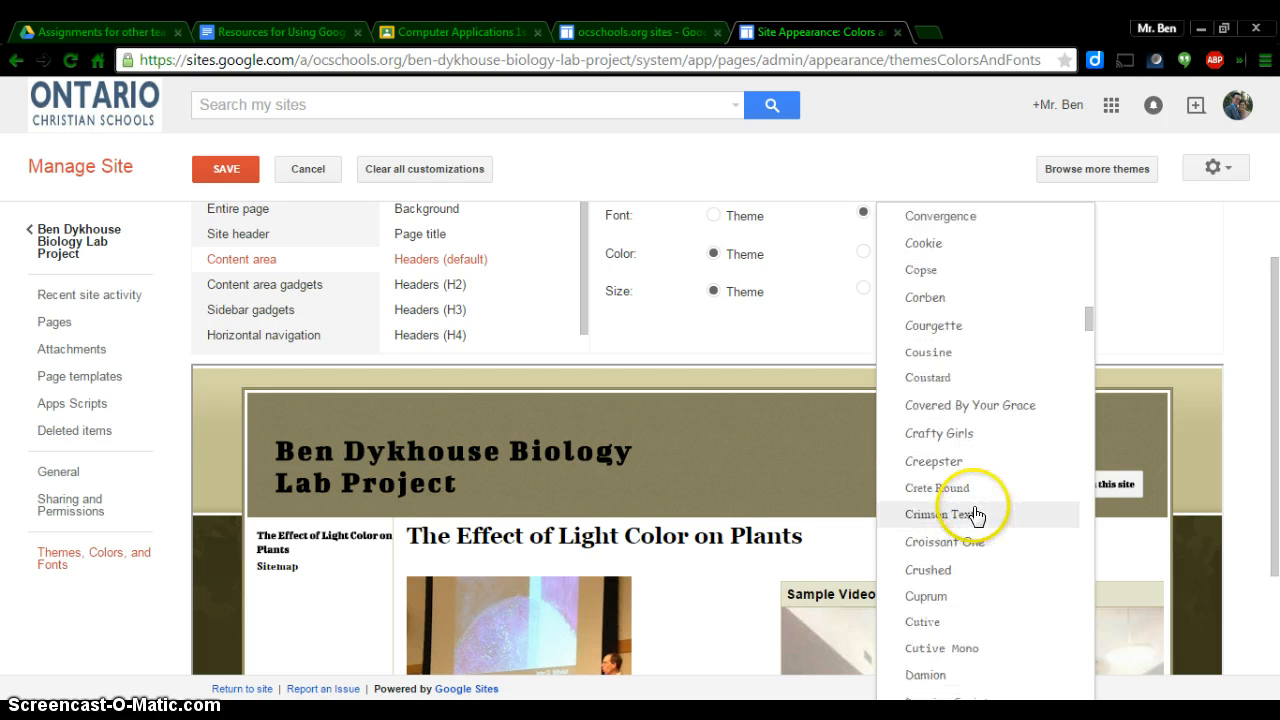
click(948, 540)
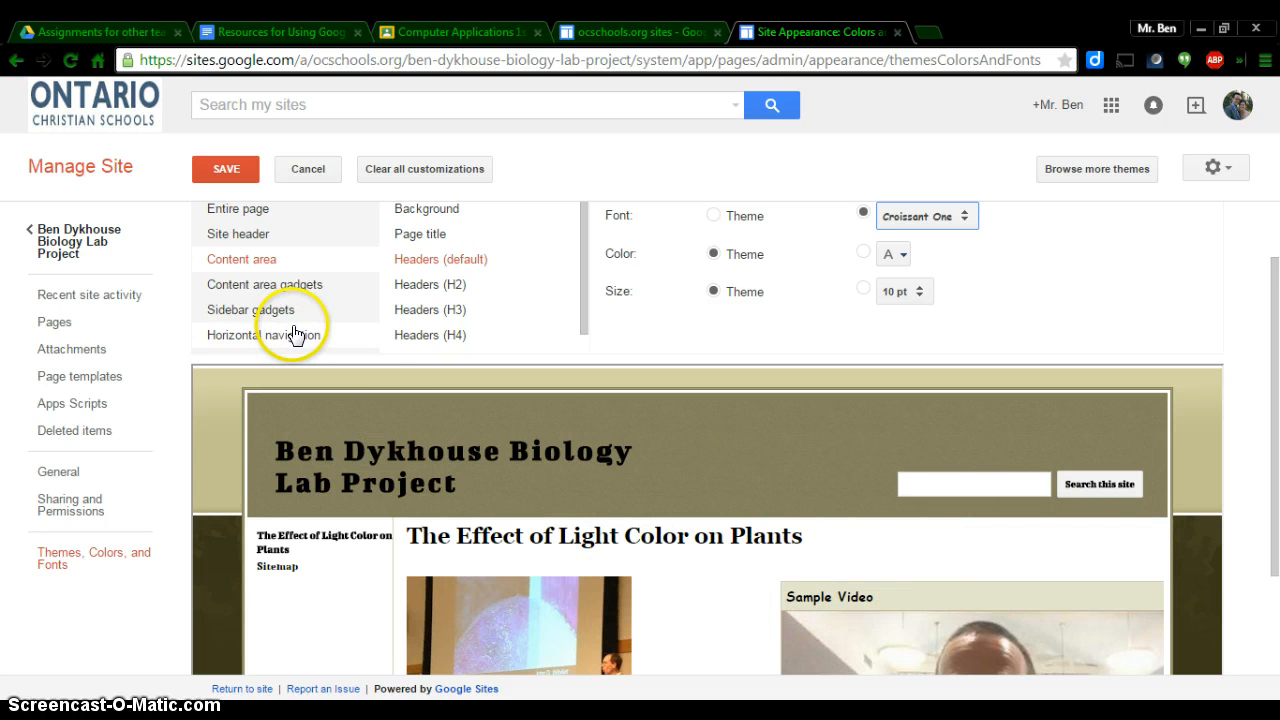
scroll(371, 334, up, 2)
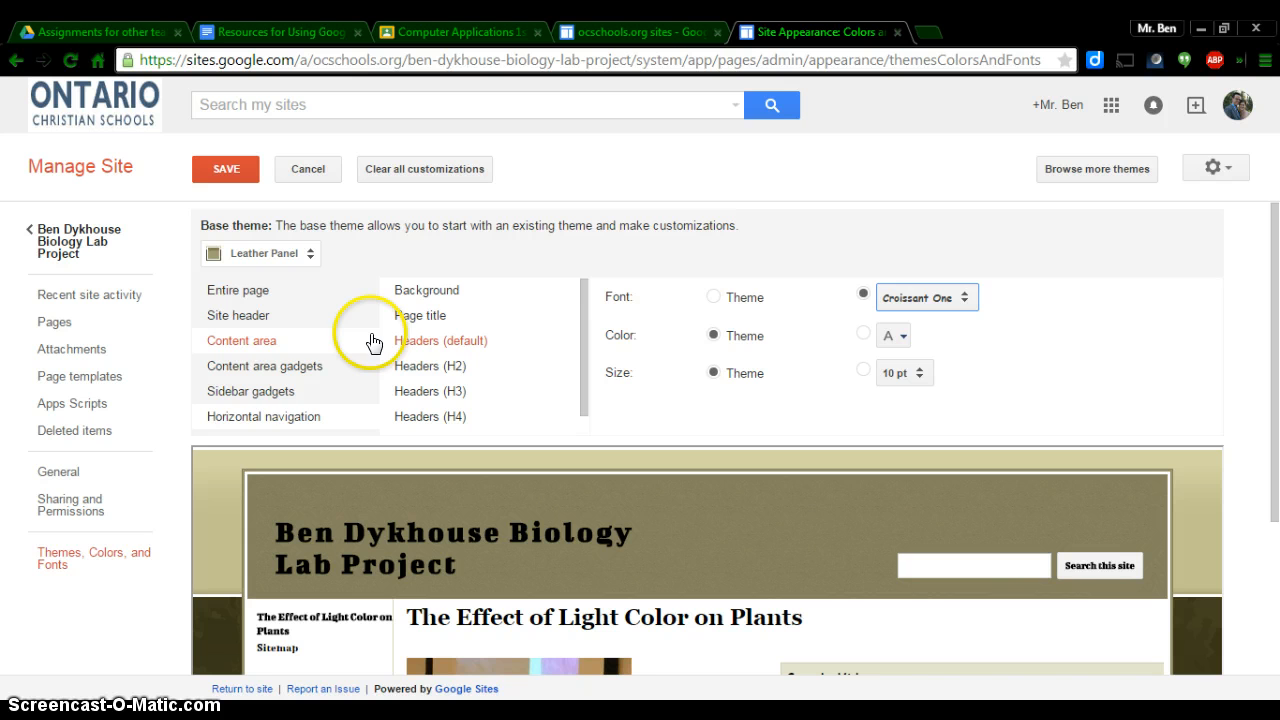
- Set the sidebar gadgets' text font to Actor and check it in the page preview
click(268, 396)
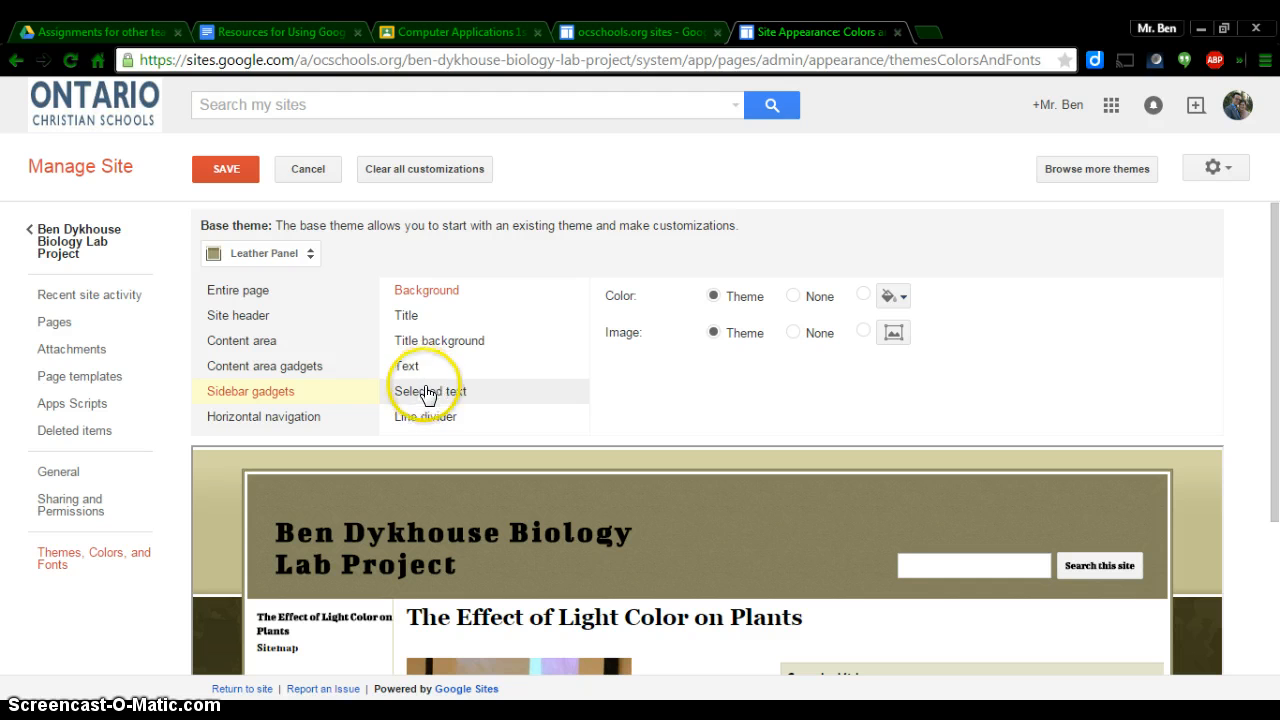
click(417, 376)
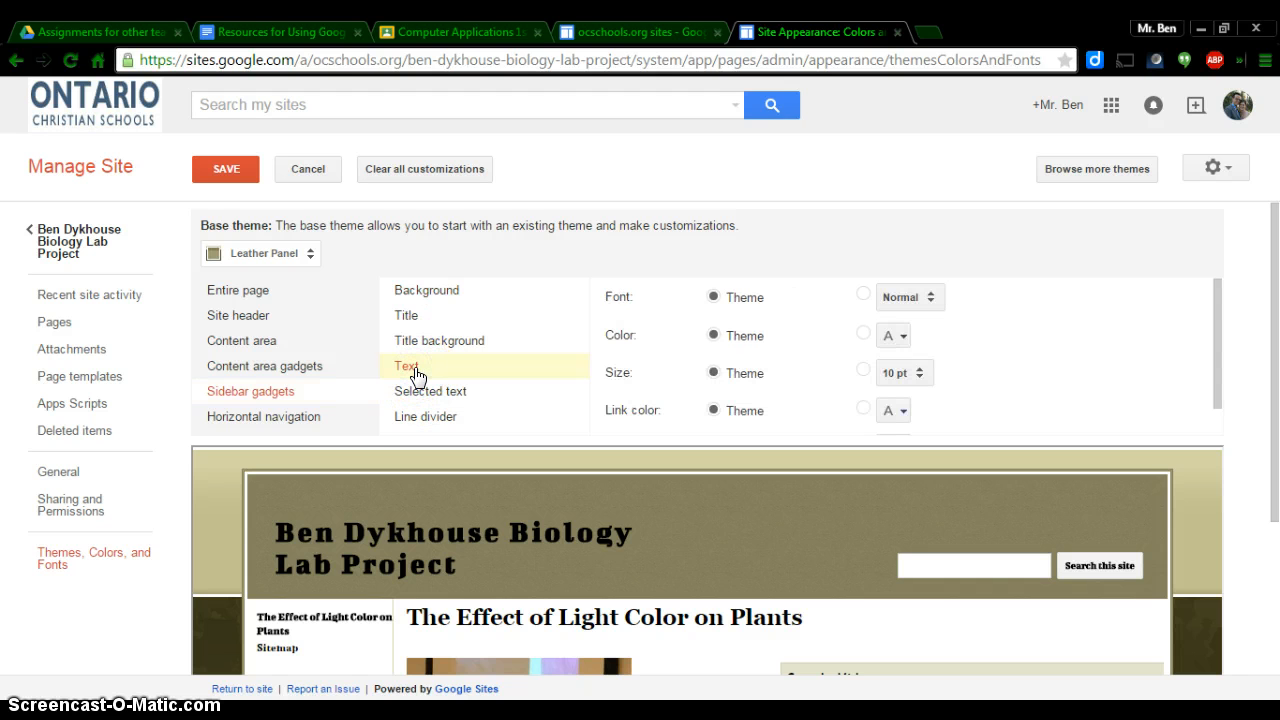
click(931, 298)
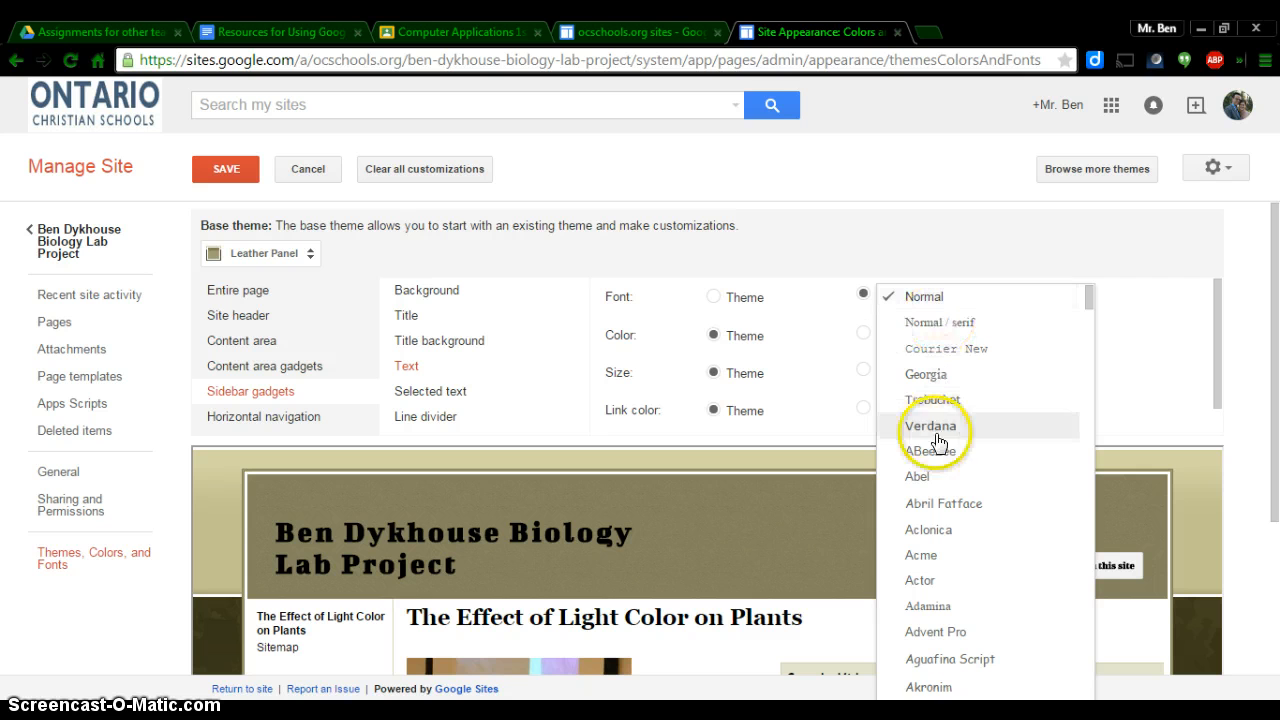
click(920, 580)
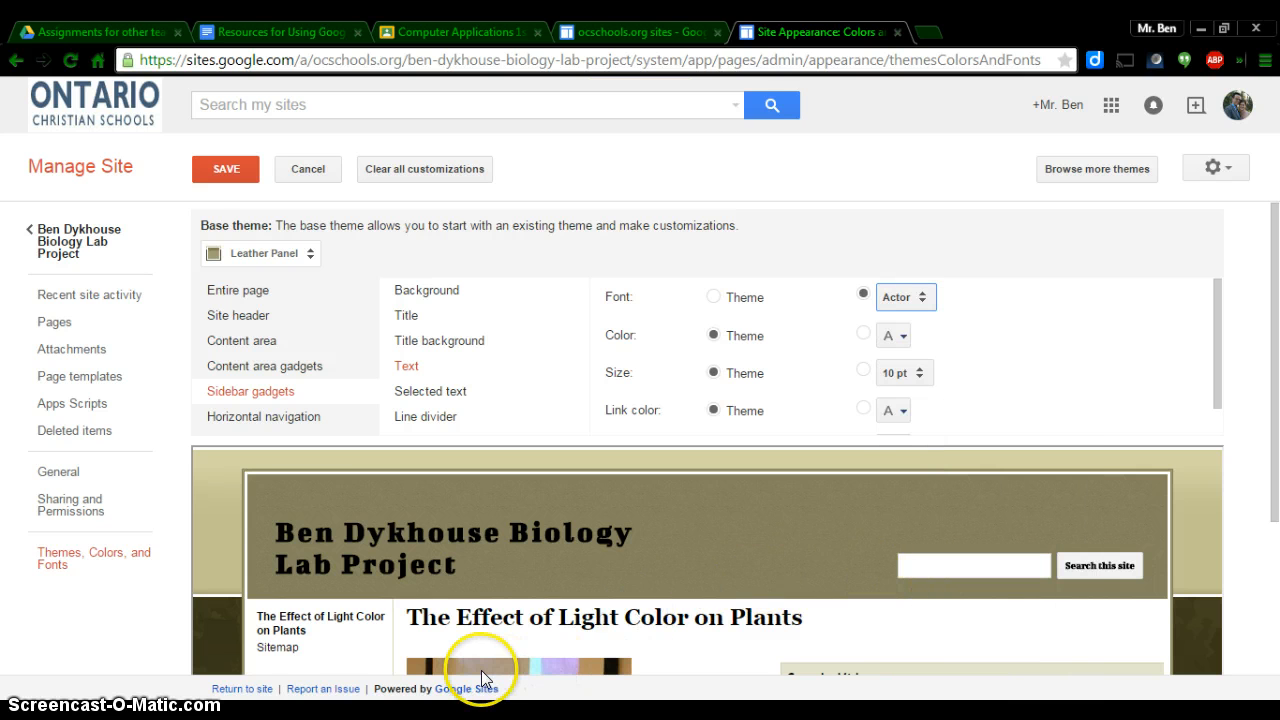
click(226, 170)
scroll(699, 513, down, 3)
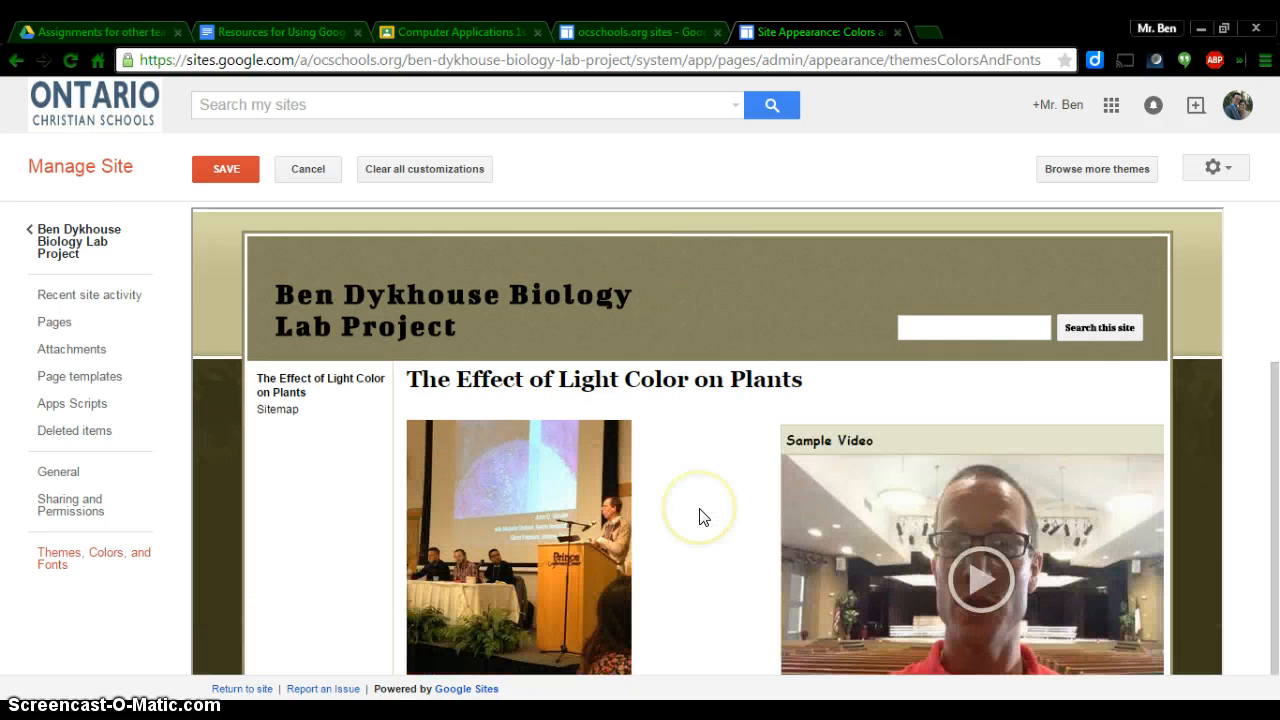
scroll(706, 518, up, 3)
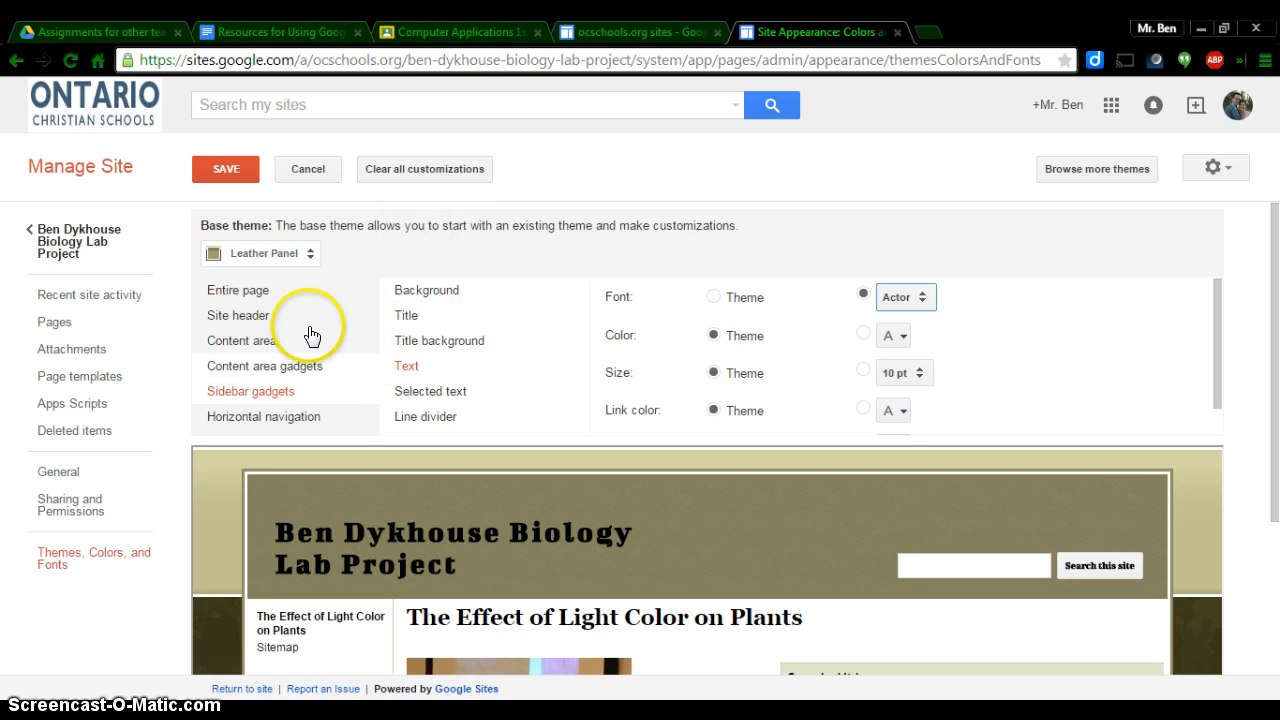
- Set the entire page's background color to medium green and check the preview
click(255, 290)
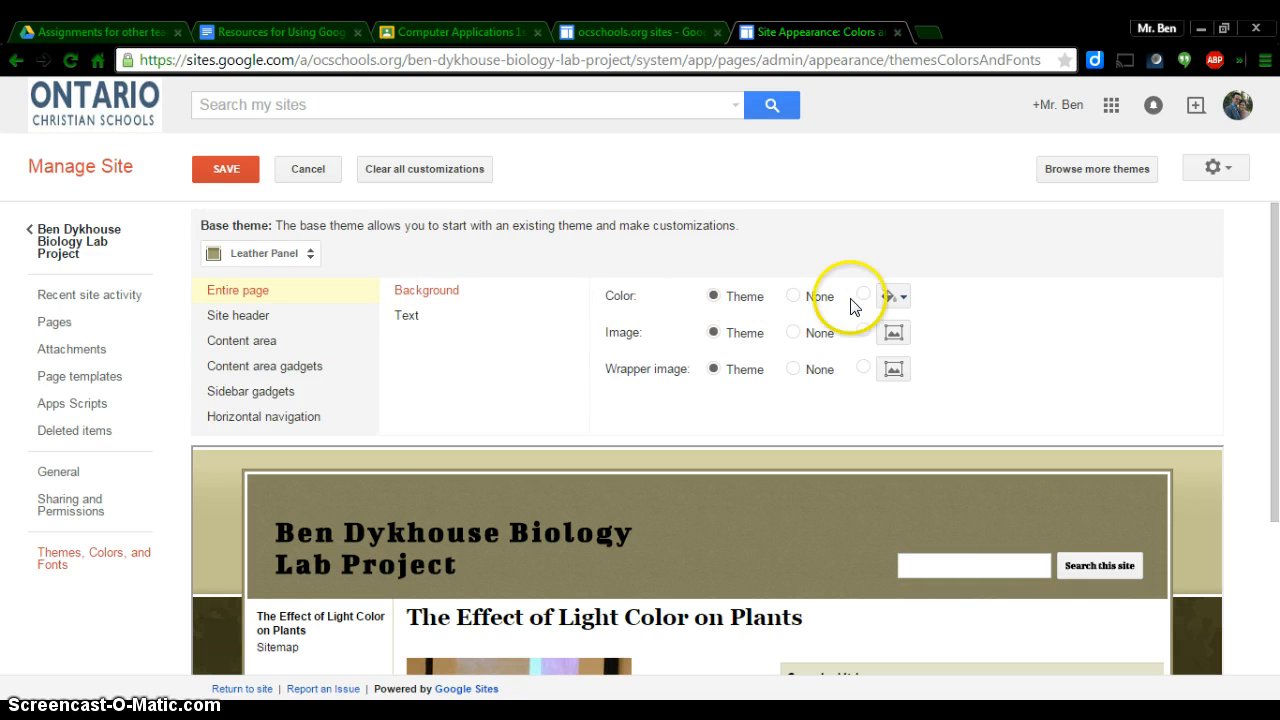
click(903, 296)
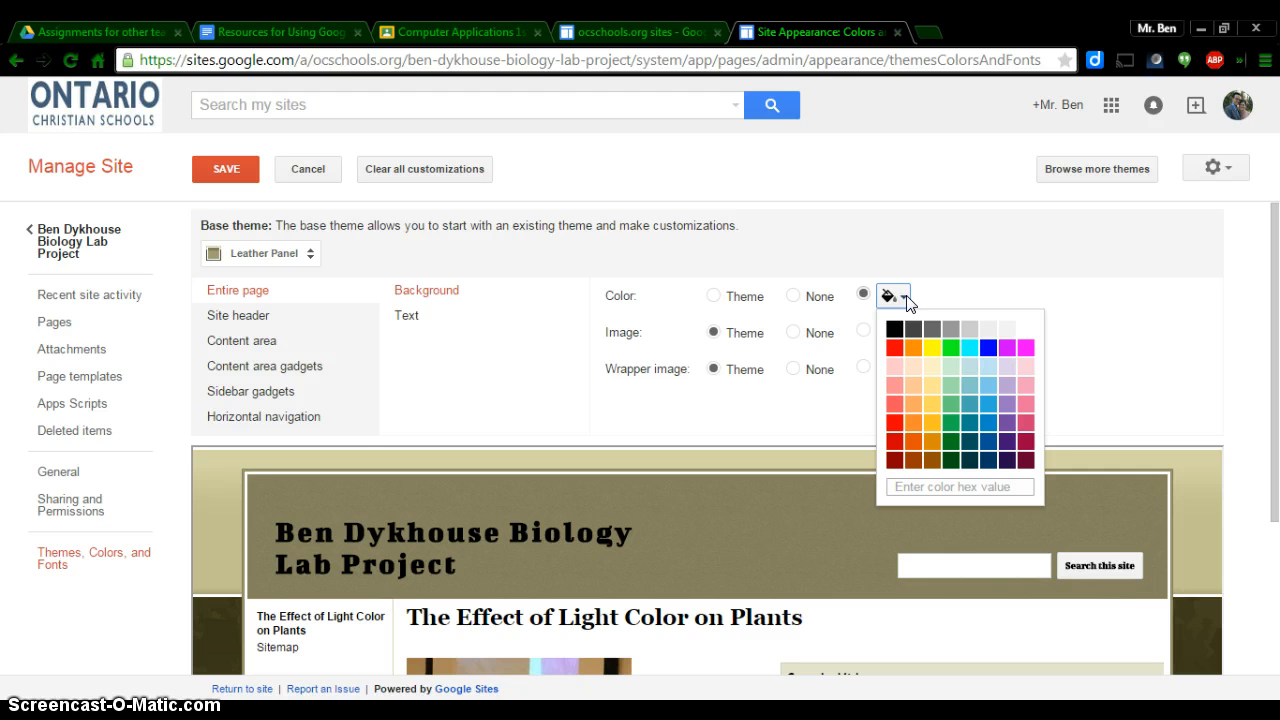
click(951, 408)
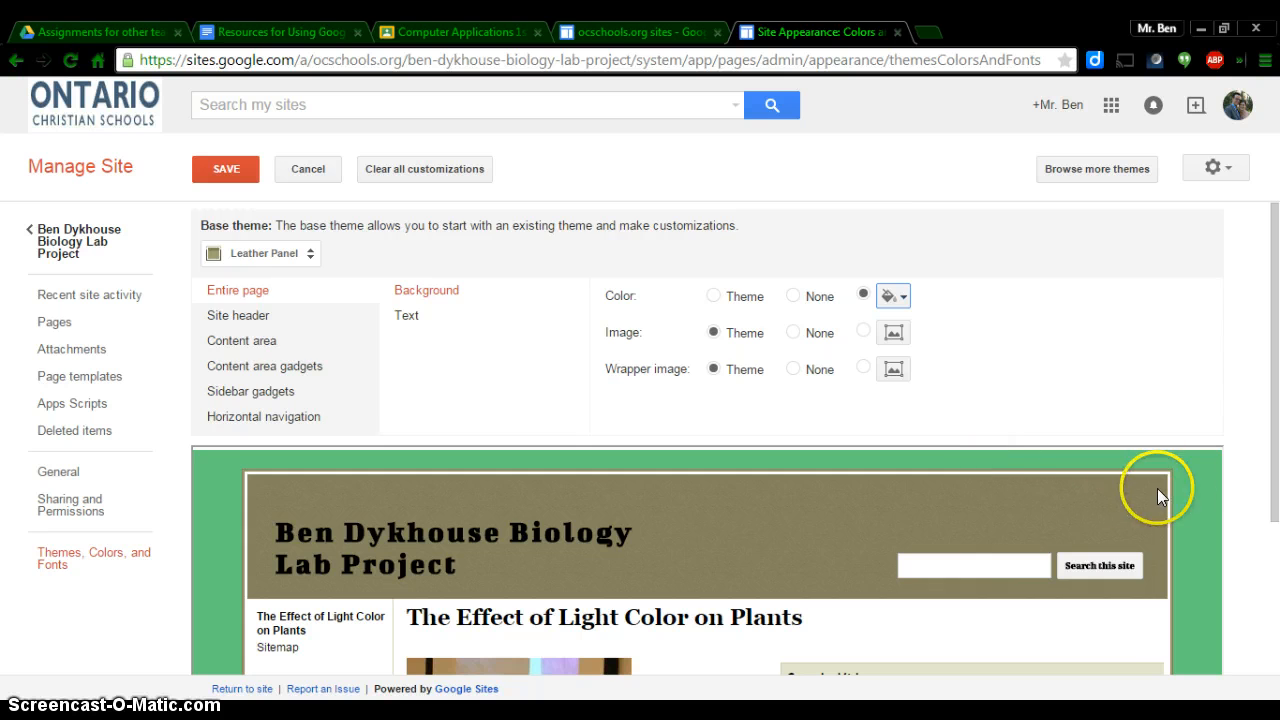
scroll(1197, 492, down, 3)
scroll(1196, 492, up, 3)
- Use the Chrysanthemum picture from the Sample Pictures folder as the entire page's background image and review the page preview
click(893, 332)
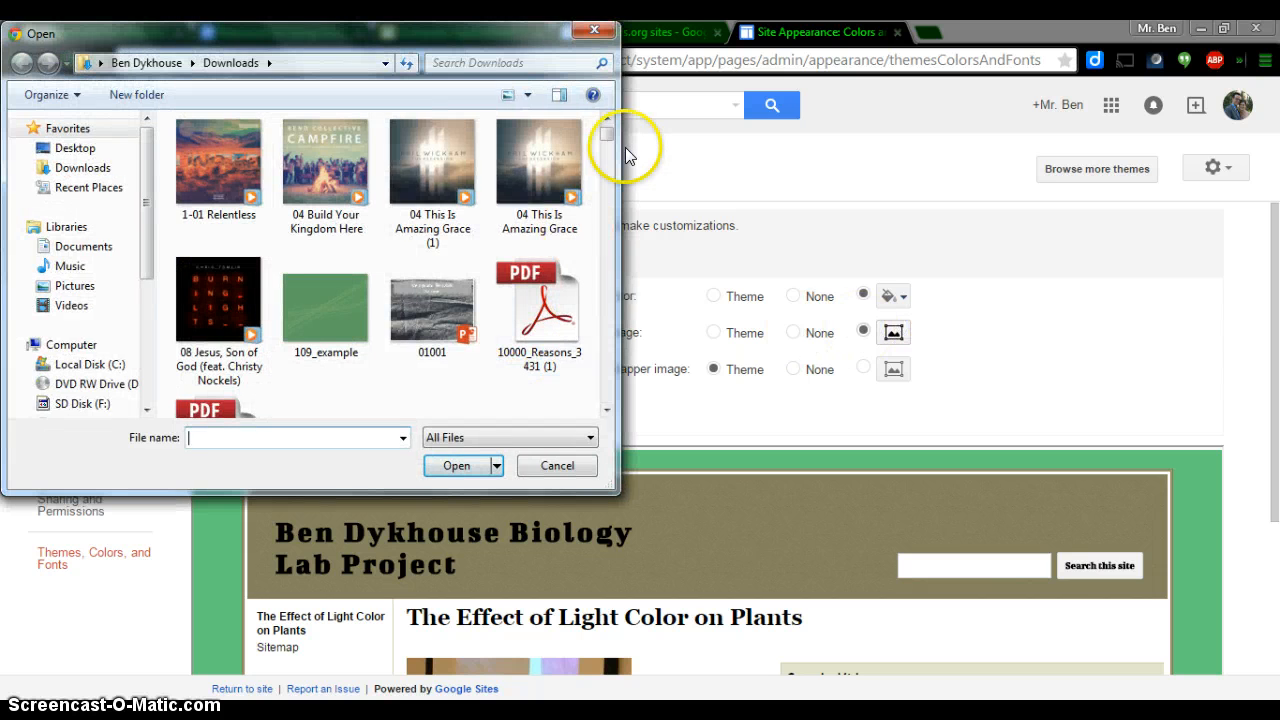
click(74, 286)
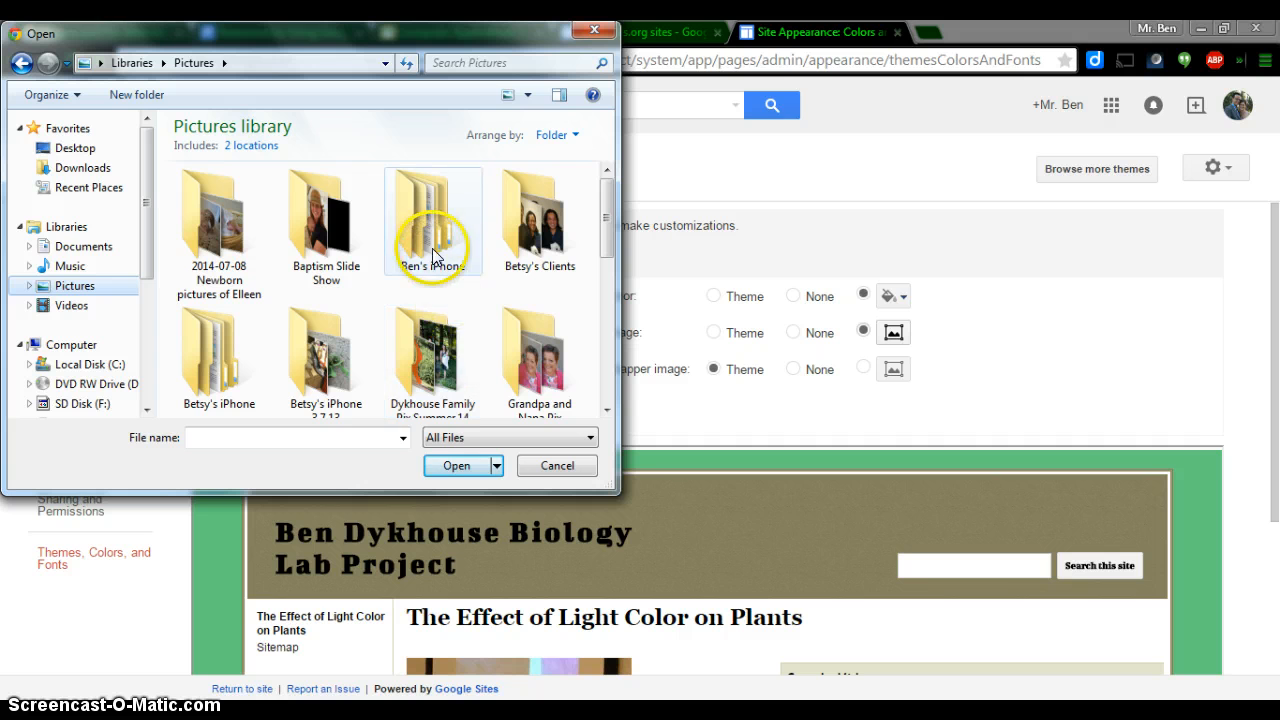
scroll(480, 316, down, 2)
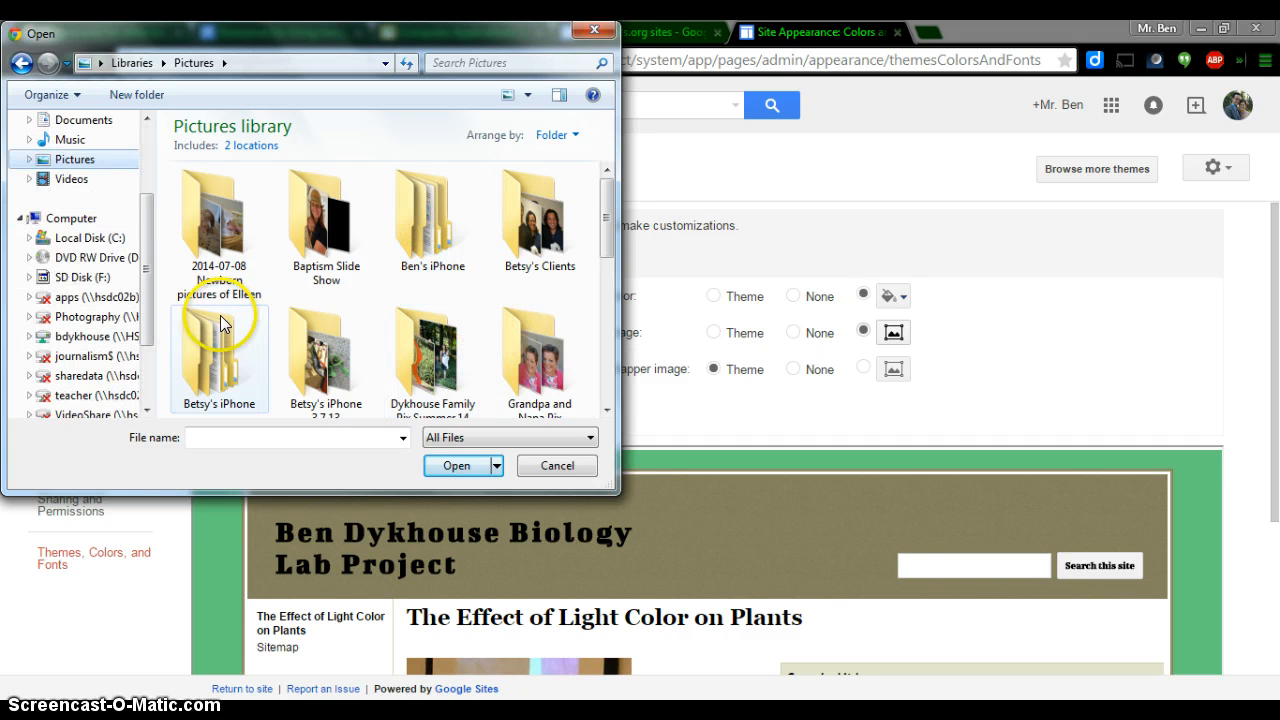
scroll(210, 320, down, 3)
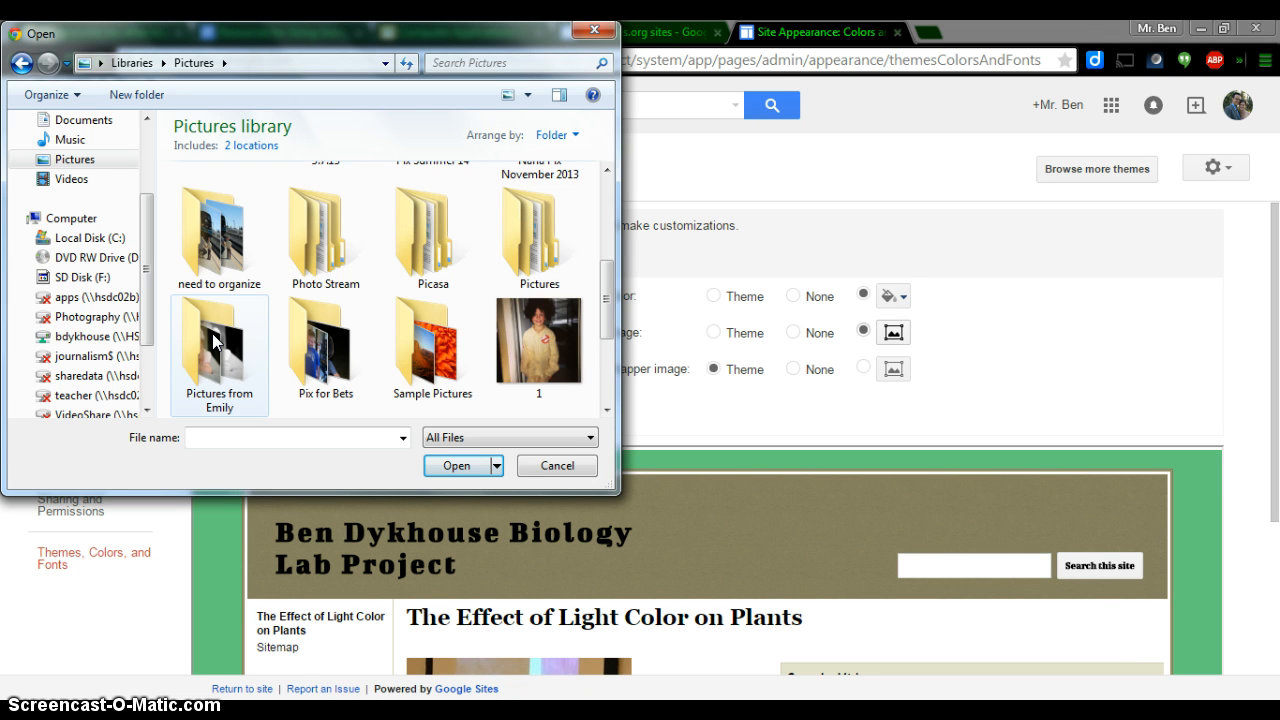
double_click(408, 350)
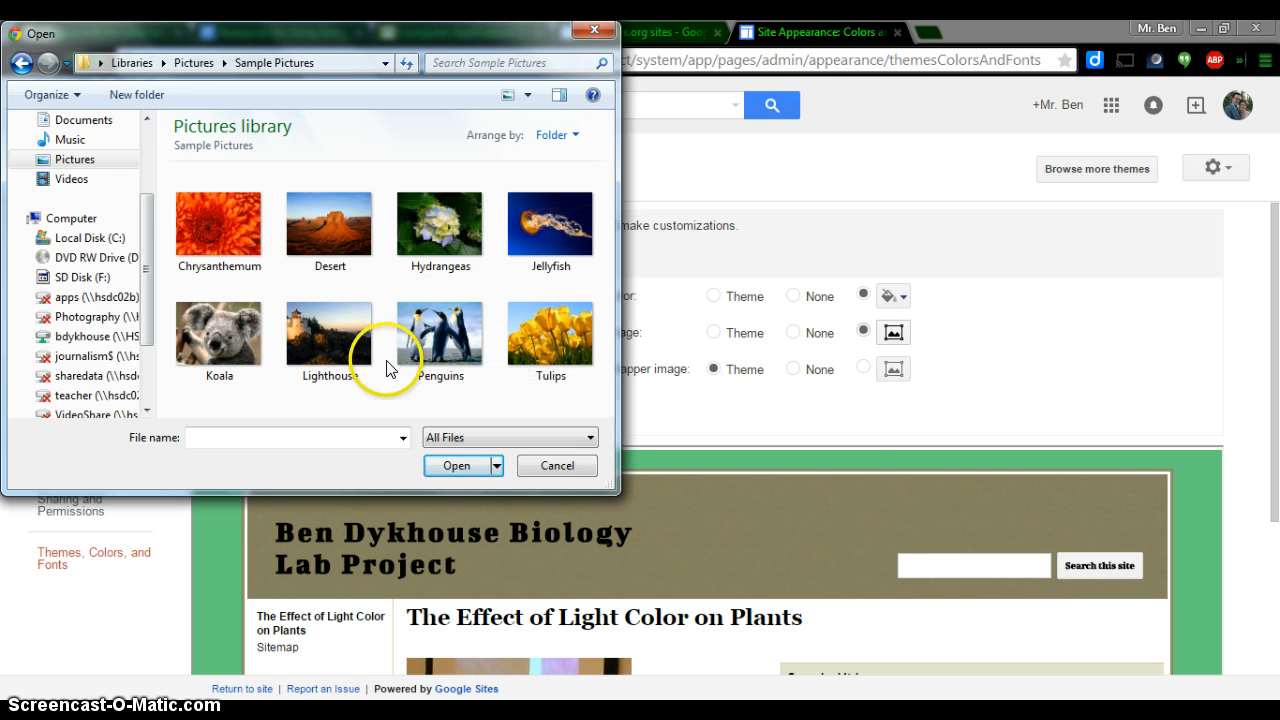
double_click(222, 234)
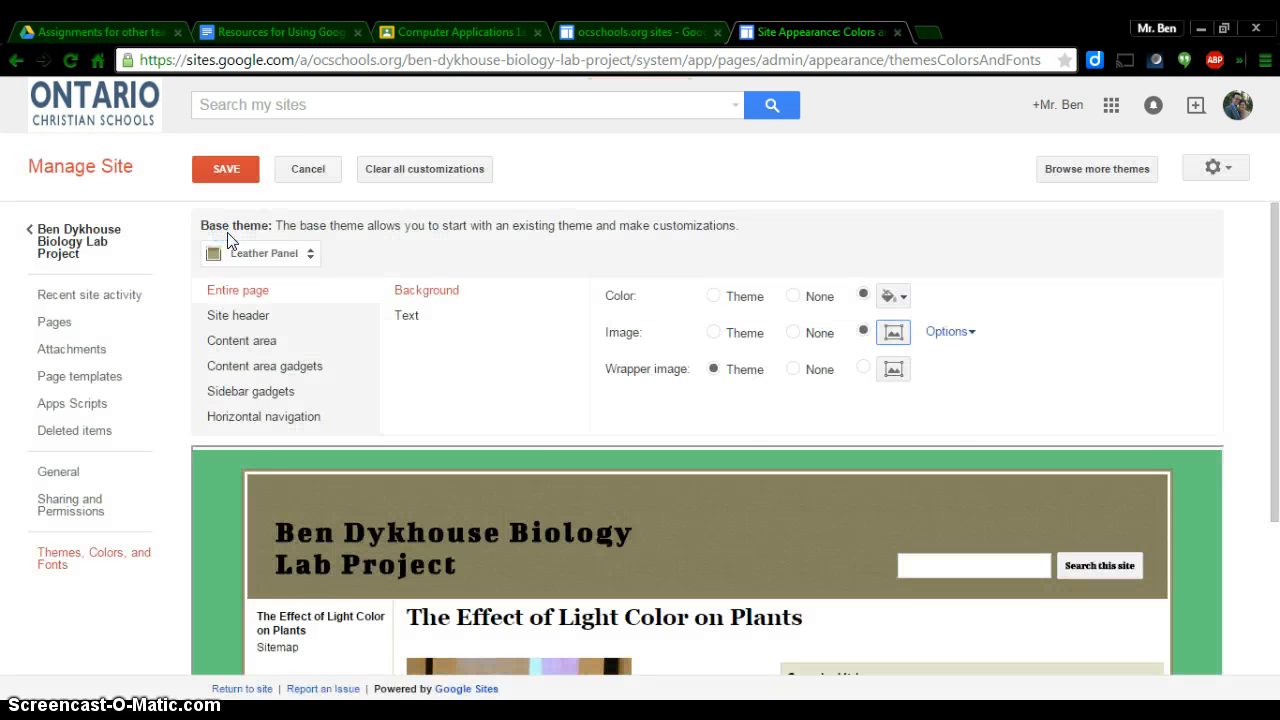
scroll(949, 405, down, 3)
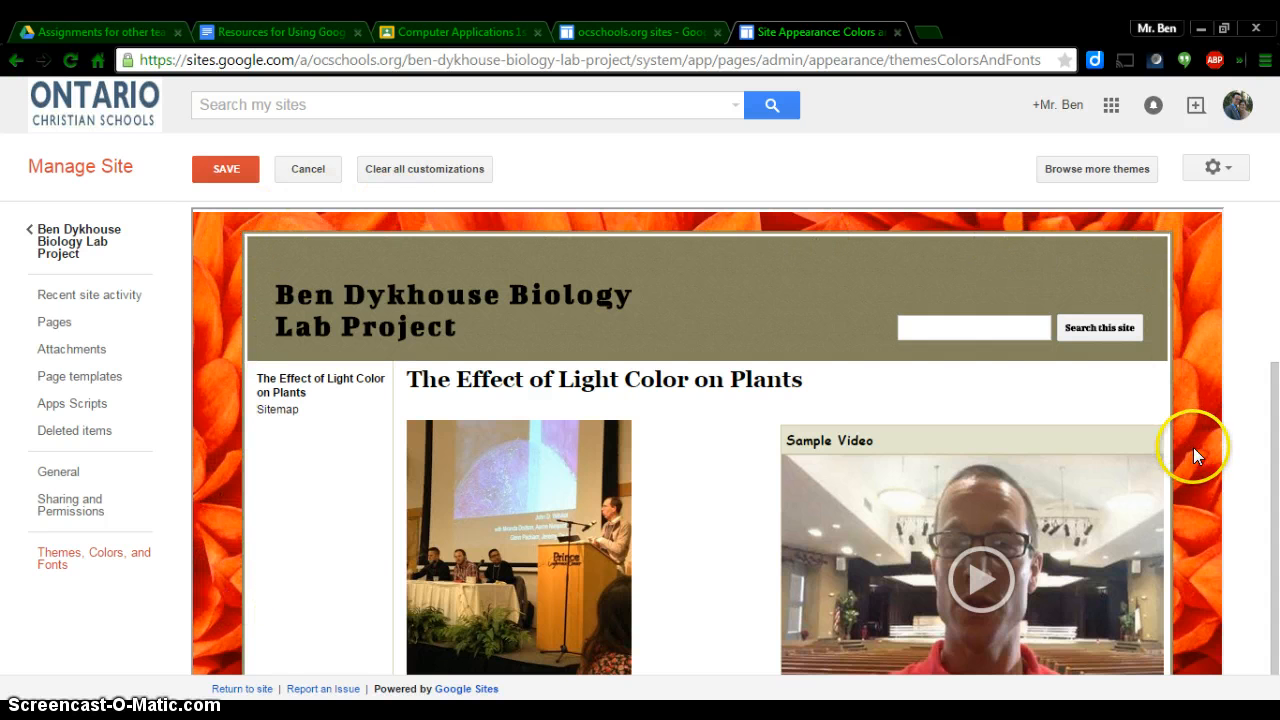
scroll(1198, 455, up, 2)
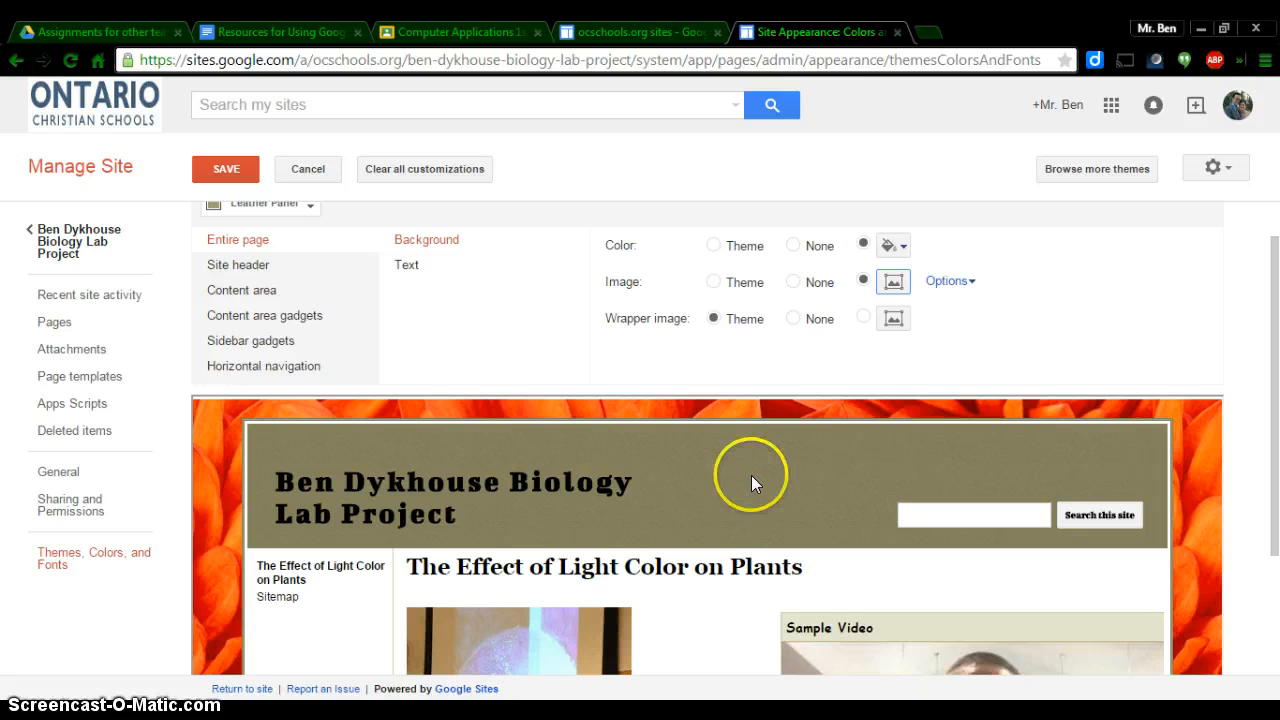
scroll(752, 484, down, 2)
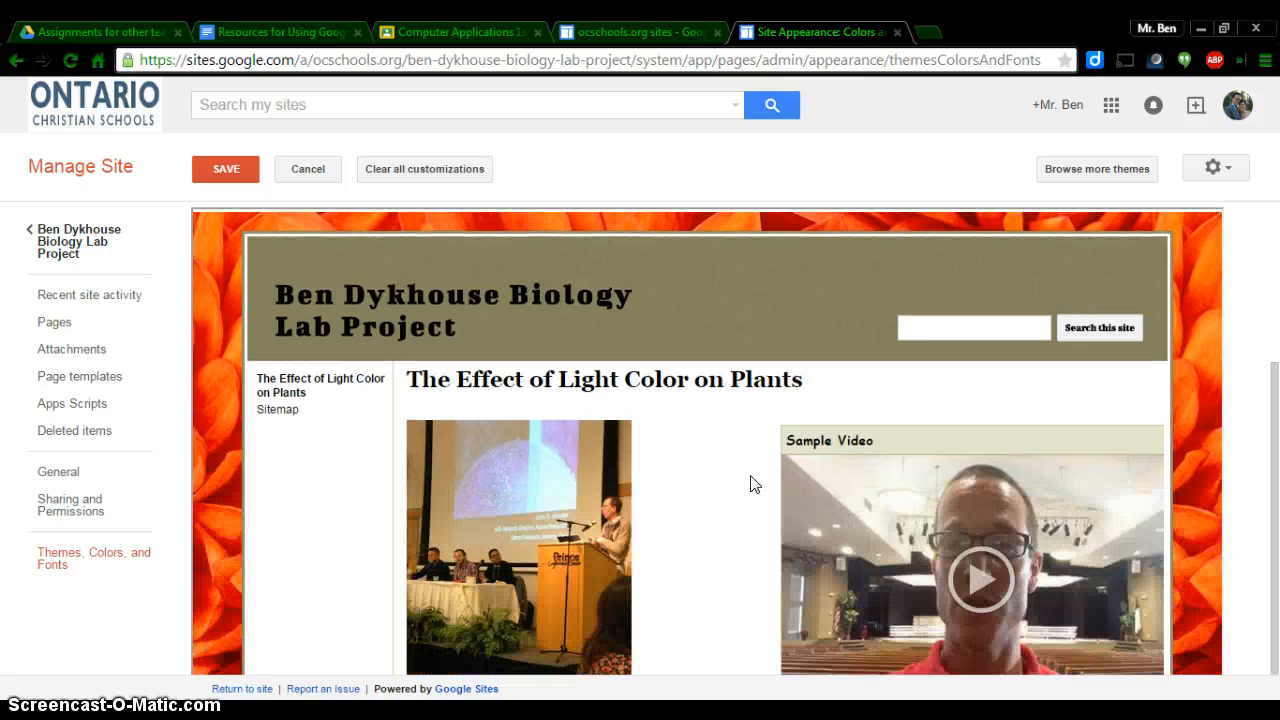
scroll(754, 484, up, 2)
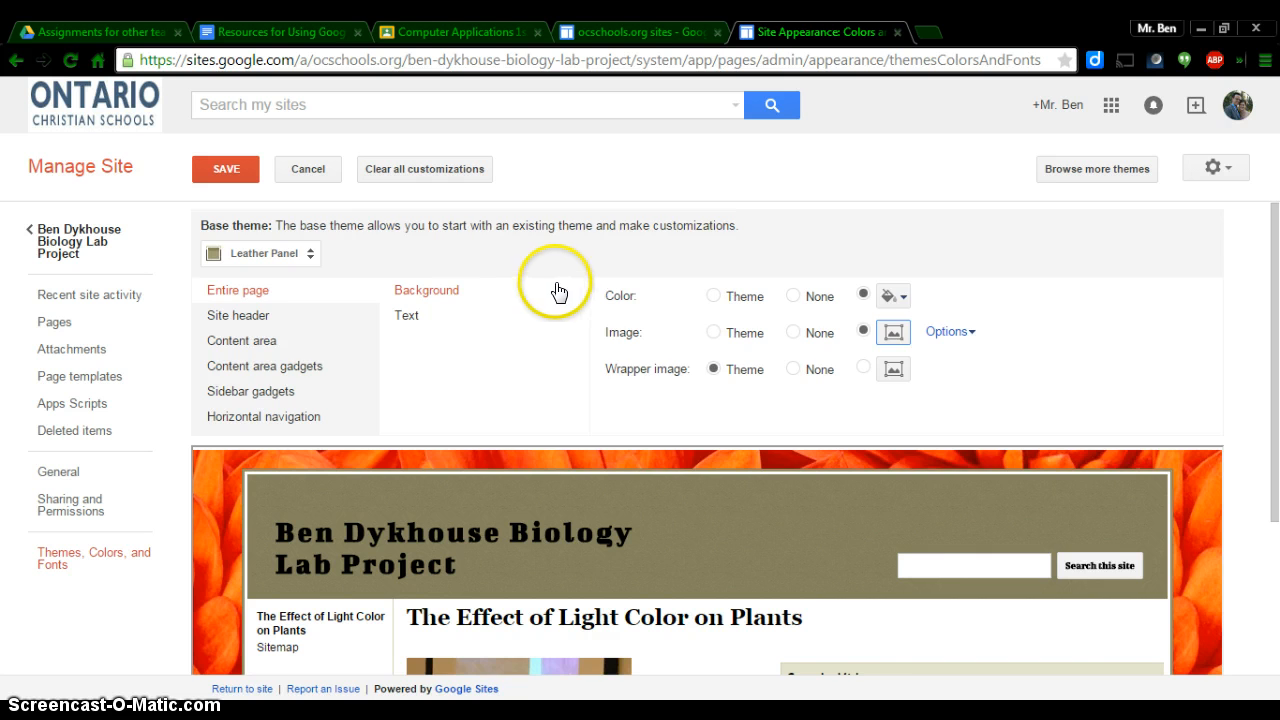
scroll(560, 300, down, 3)
scroll(555, 290, up, 1)
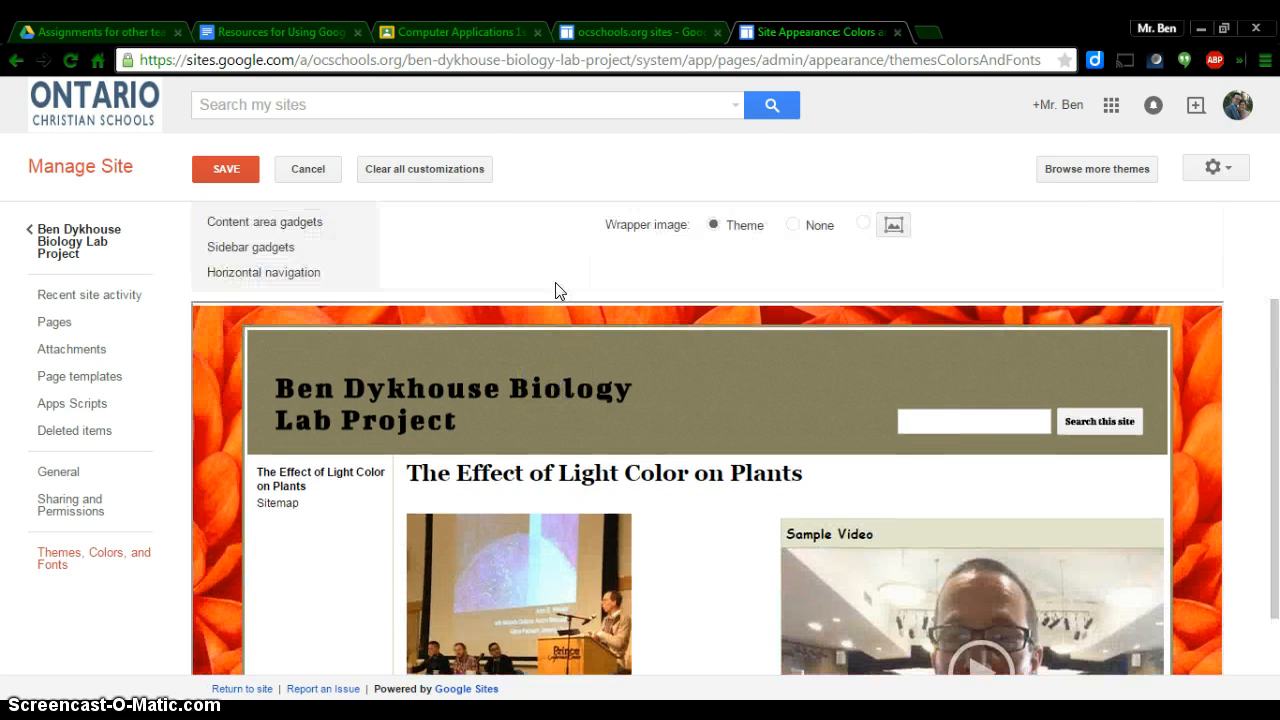